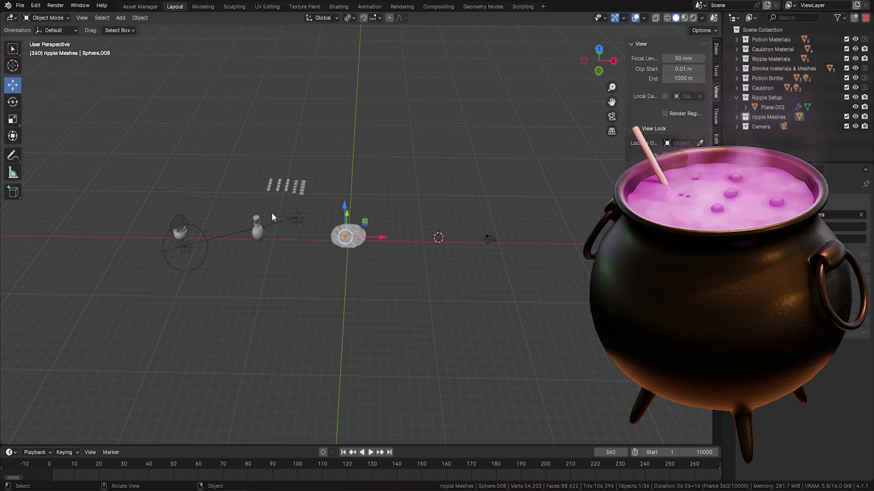
Step: Examine the cauldron, potion bottle, ripple surface and material sample meshes in the scene, and collapse the Ripple Setup collection
scroll(270, 202, "up", 4)
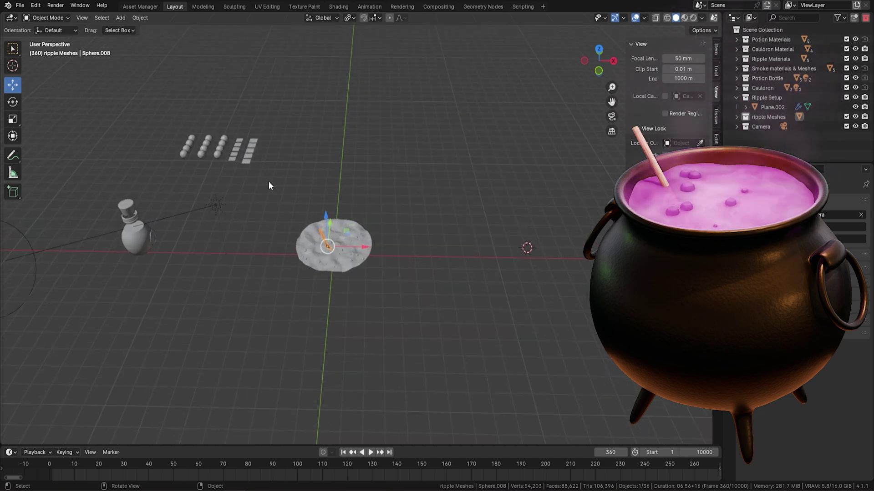
scroll(269, 185, "down", 2)
middle_click_drag(262, 190, 301, 175, "shift")
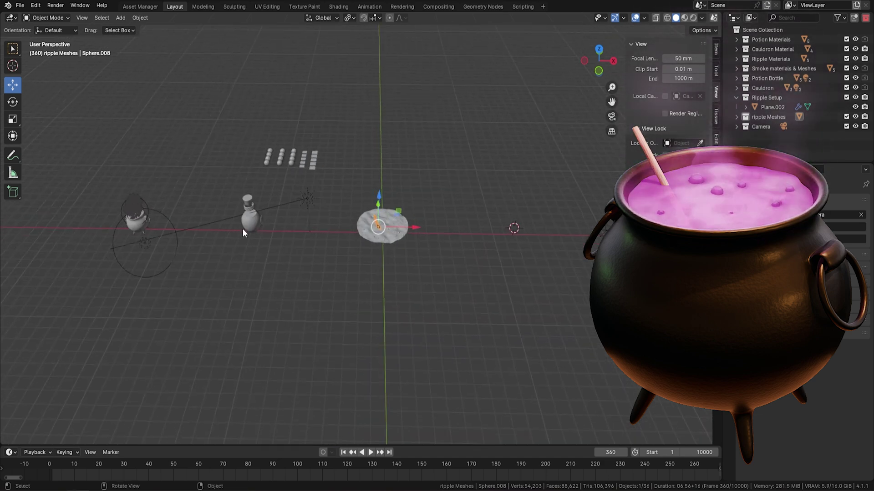
scroll(242, 228, "up", 2)
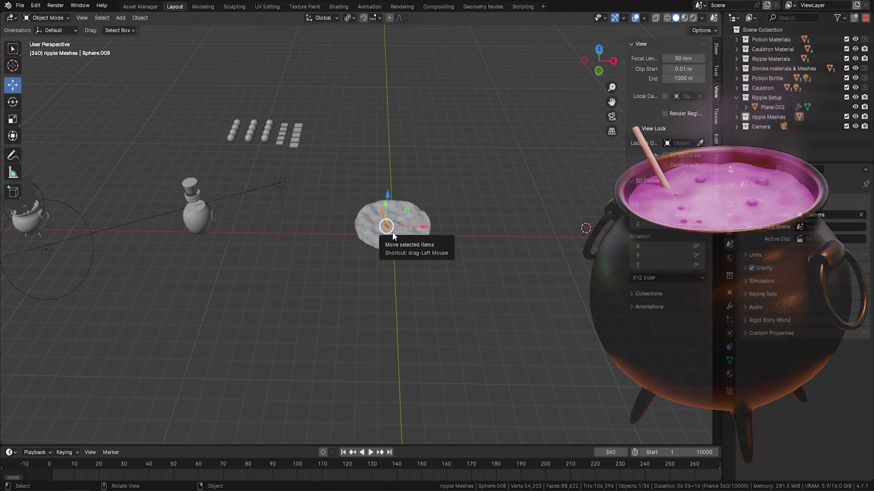
scroll(435, 230, "down", 3)
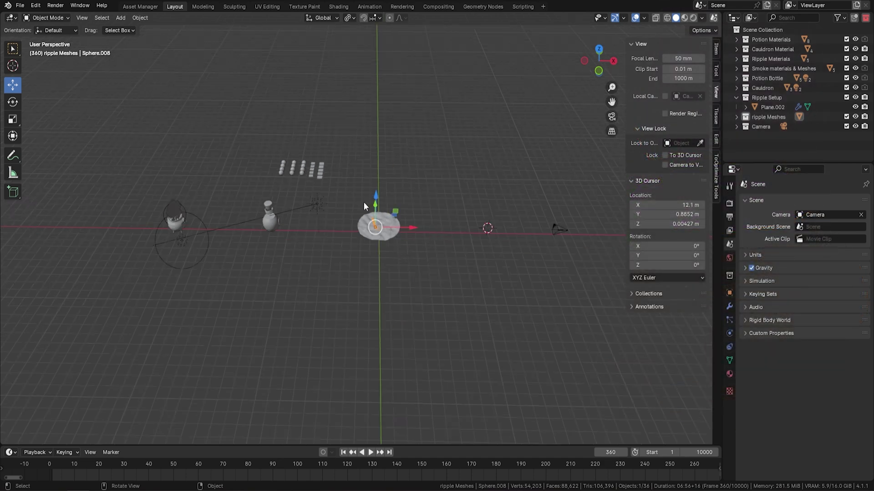
left_click(736, 97)
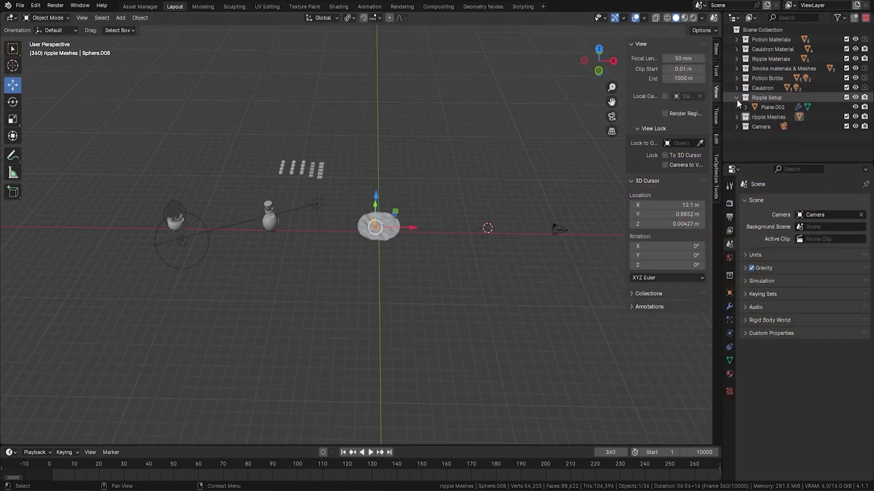
scroll(318, 209, "up", 2)
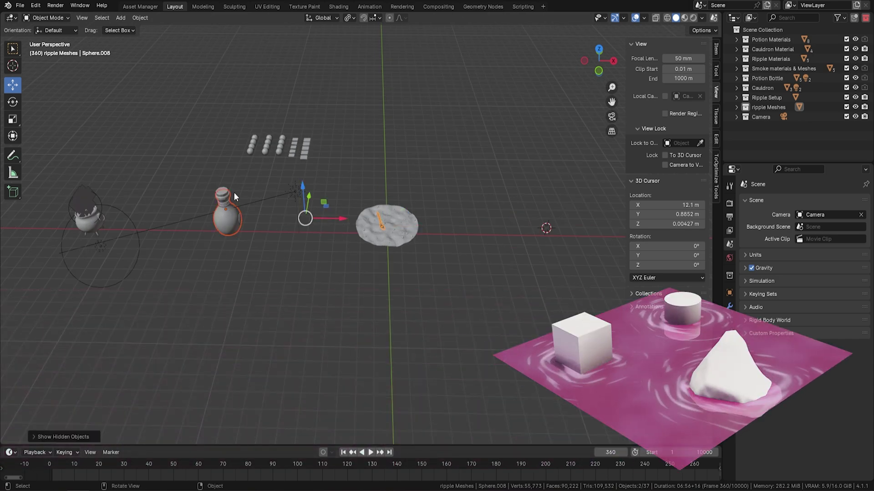
left_click(251, 233)
middle_click_drag(252, 234, 325, 239)
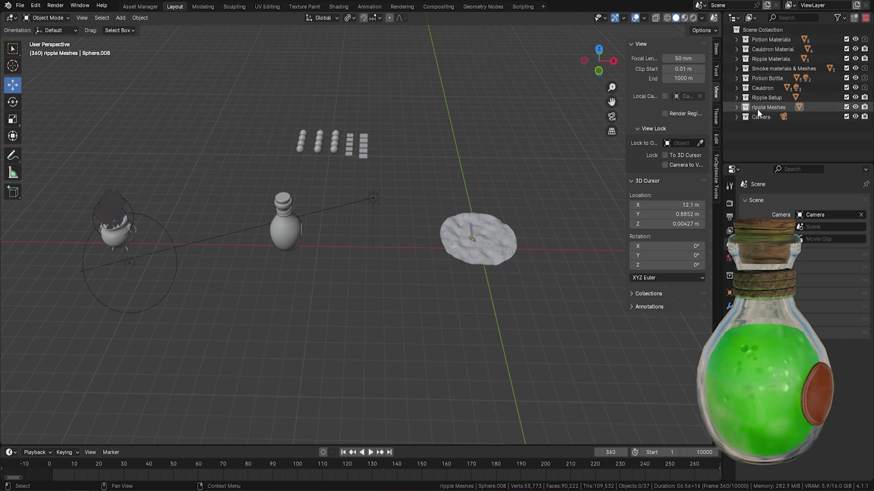
middle_click_drag(583, 112, 369, 211)
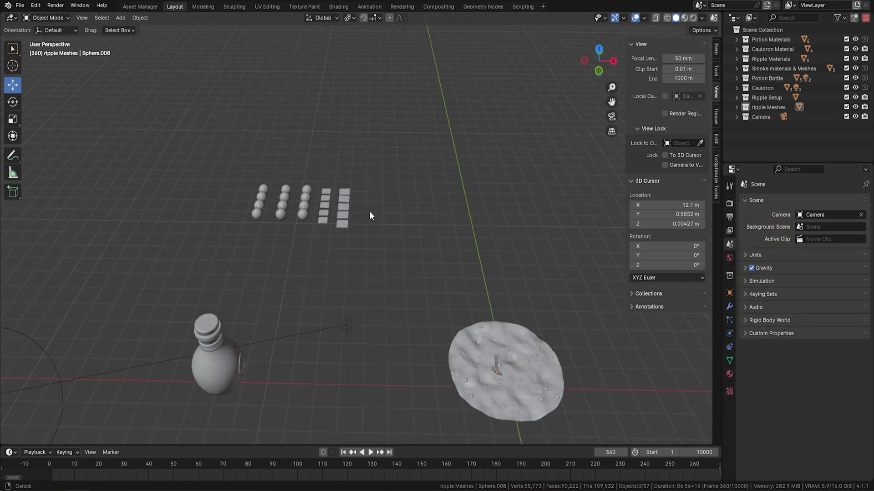
scroll(345, 180, "up", 4)
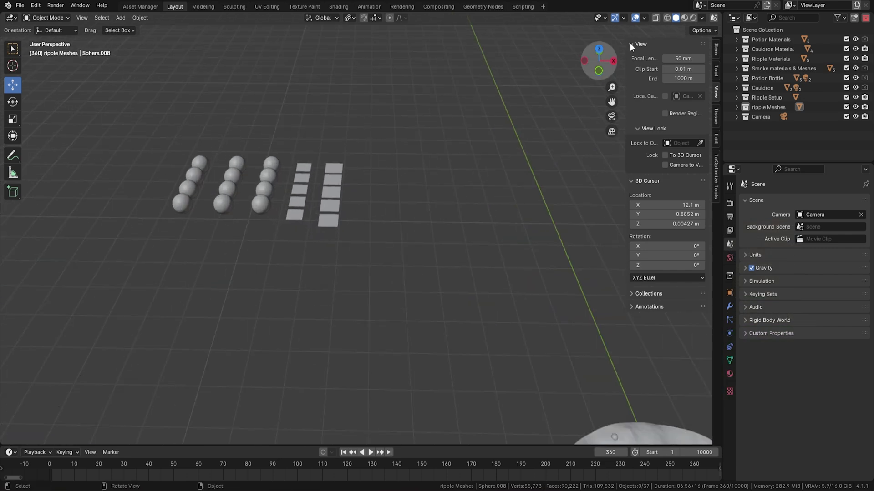
Step: Show the scene in Material Preview and inspect the coloured samples, cauldron, potion bottle and ripple surface
left_click(684, 17)
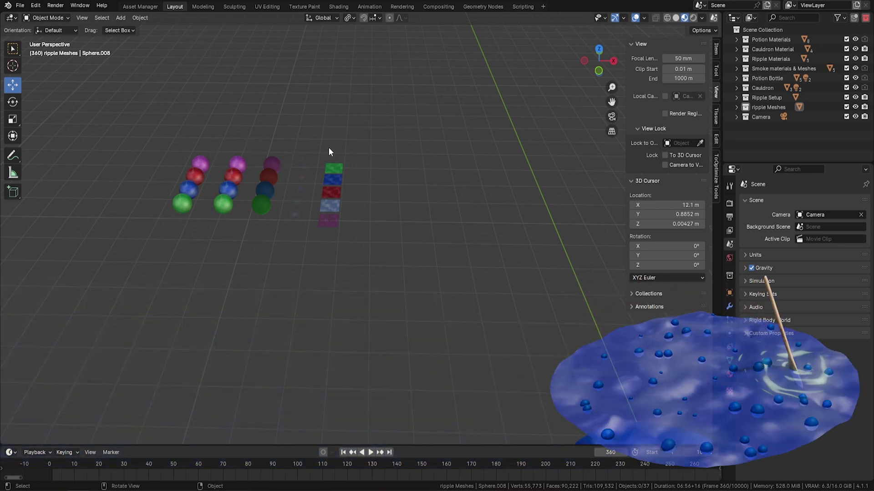
middle_click_drag(317, 166, 320, 166)
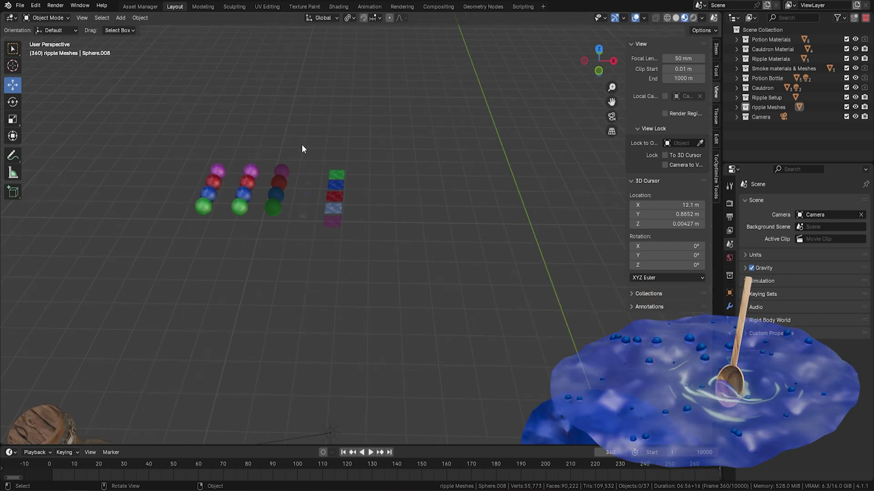
scroll(386, 261, "down", 3)
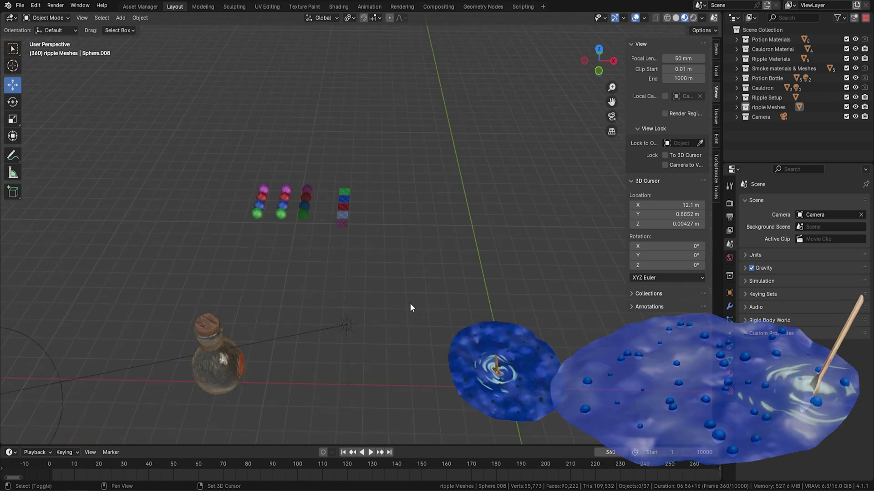
middle_click_drag(412, 307, 363, 235, "shift")
scroll(364, 235, "down", 5)
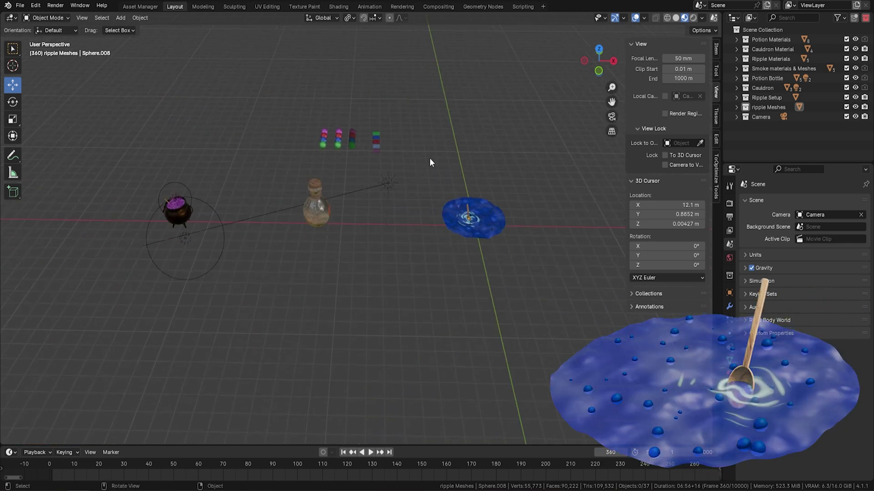
left_click(473, 215)
left_click_drag(508, 219, 110, 215)
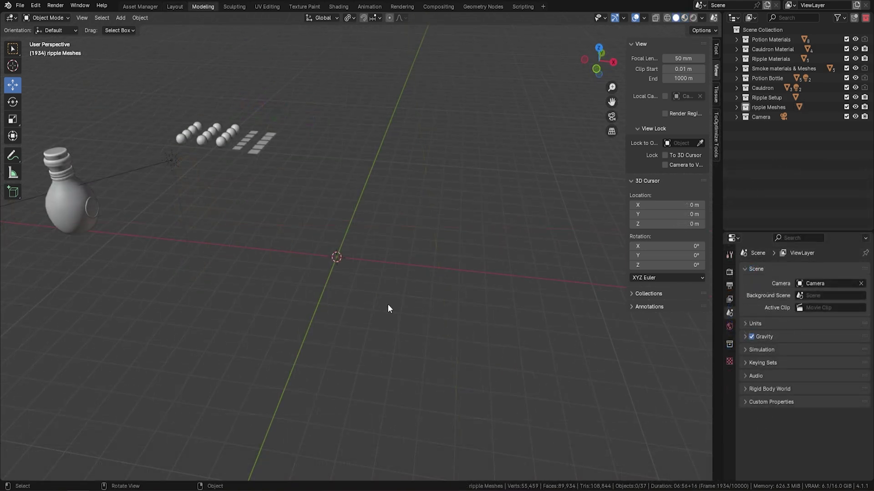
Step: Add a plane mesh at the world origin and scale it up to about 2.5 times its size
key("shift+a")
mouse_move(388, 304)
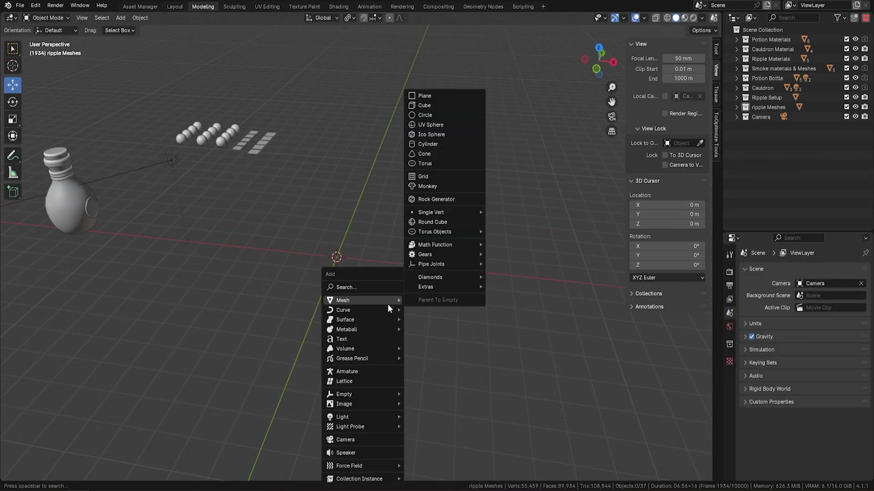
left_click(437, 97)
key("s")
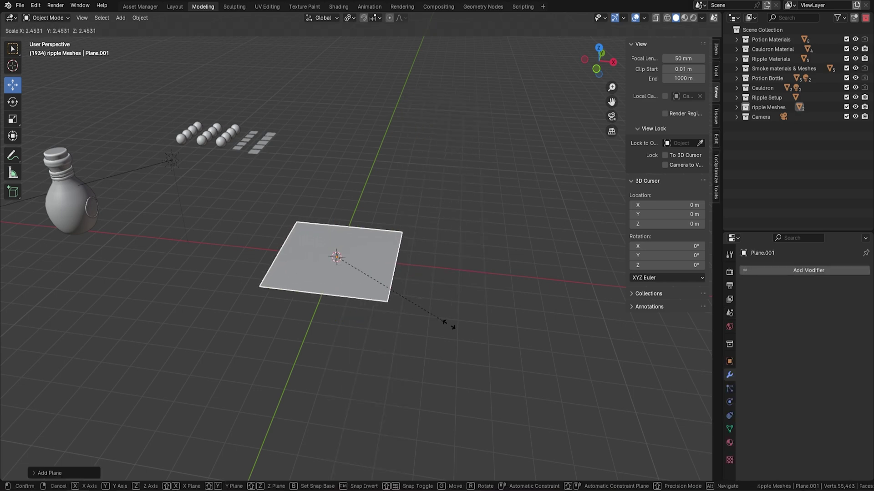
left_click(459, 330)
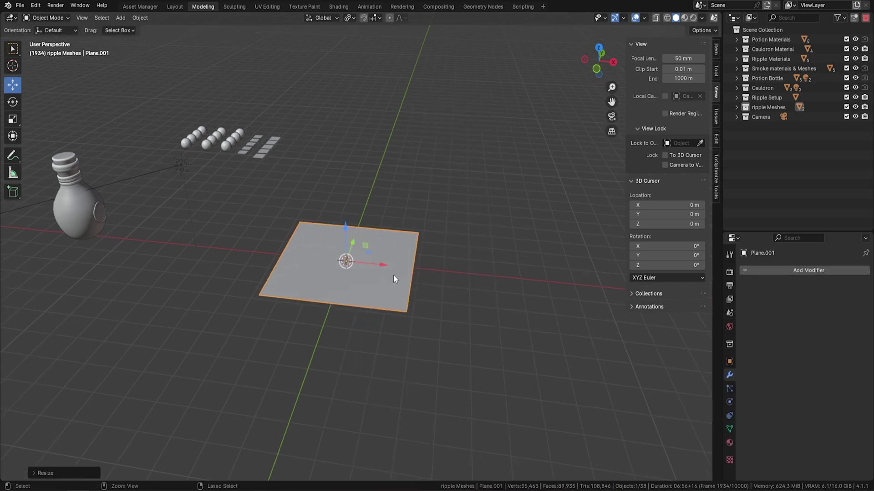
Step: Apply the new plane's object transform and set its origin to its geometry
key("ctrl+a")
left_click(376, 274)
right_click(377, 275)
mouse_move(378, 274)
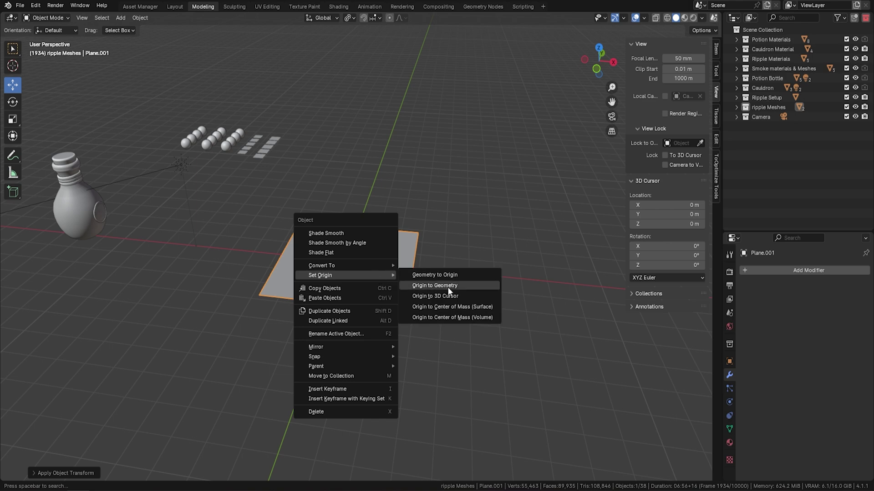
left_click(447, 283)
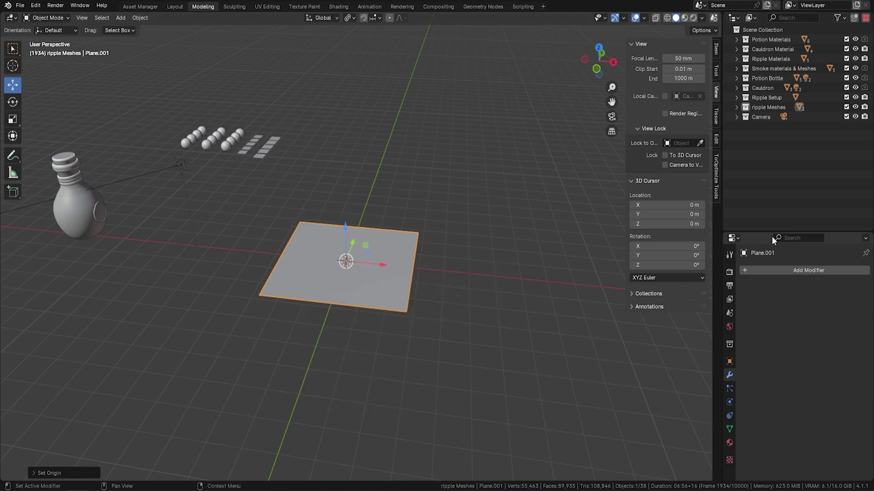
Step: Add a Geometry Nodes modifier using Potion Geometry Node to the plane, and show the viewport in Material Preview
left_click_drag(763, 231, 763, 131)
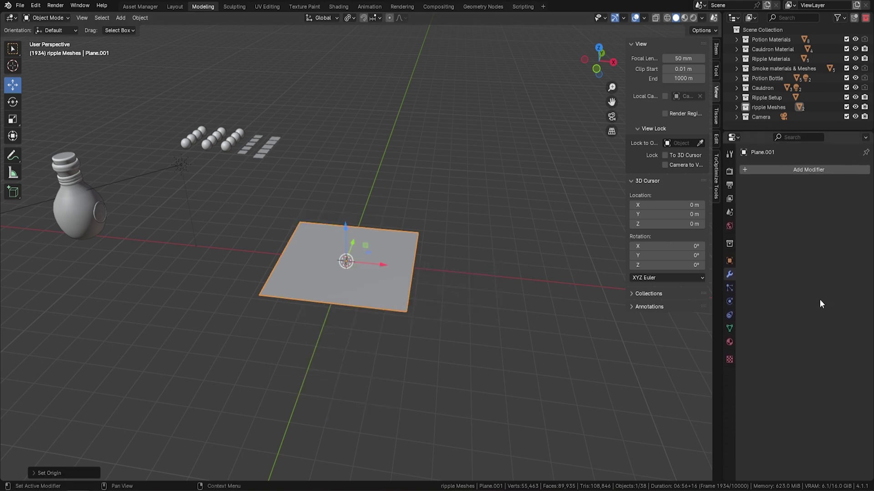
left_click(800, 170)
left_click(763, 172)
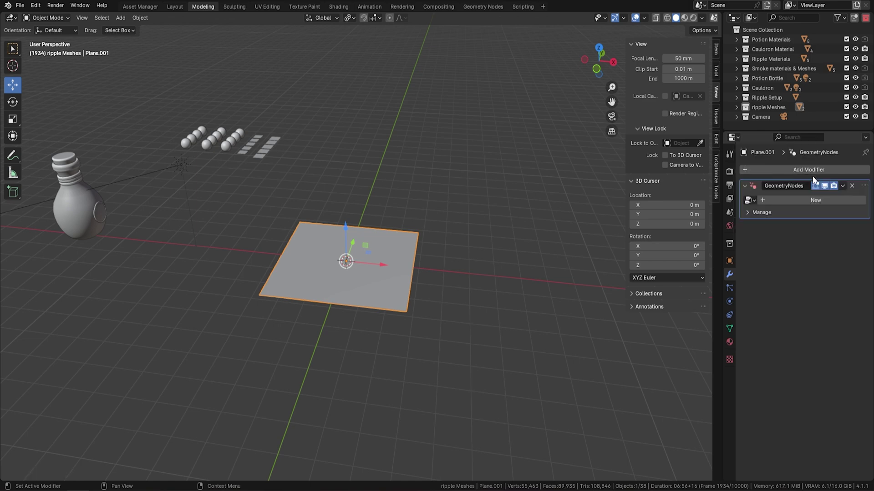
left_click(748, 200)
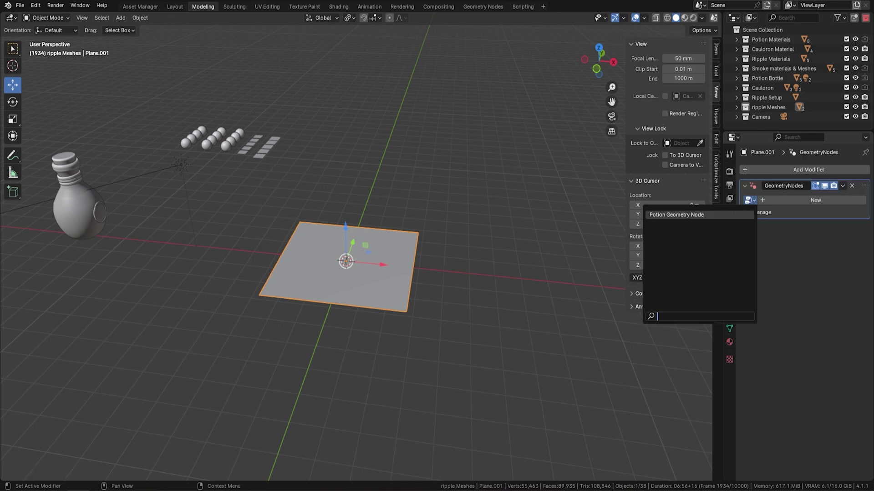
left_click(676, 215)
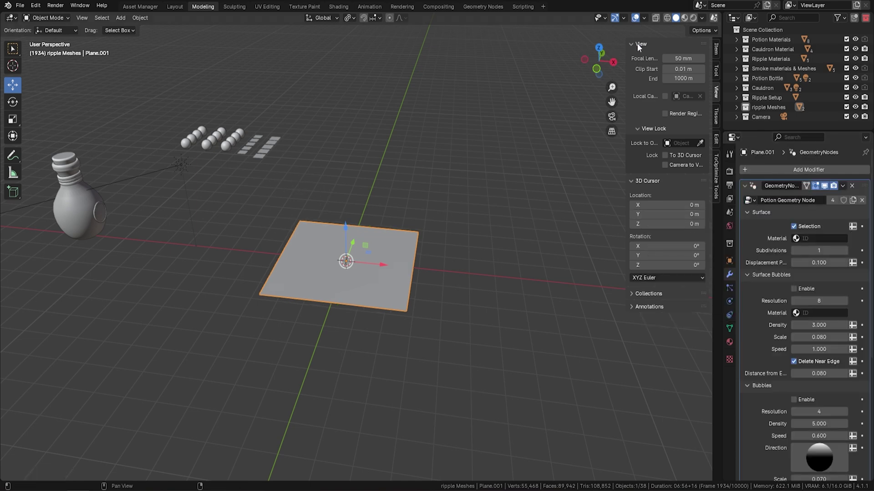
left_click(684, 17)
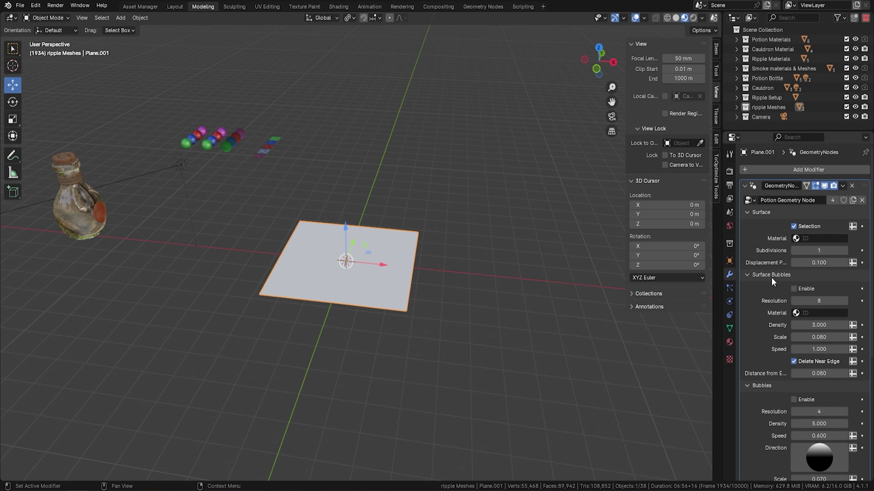
Step: Look through the modifier's settings and collapse its Surface Bubbles, Bubbles, Smoke and Waves sections
scroll(771, 278, "down", 5)
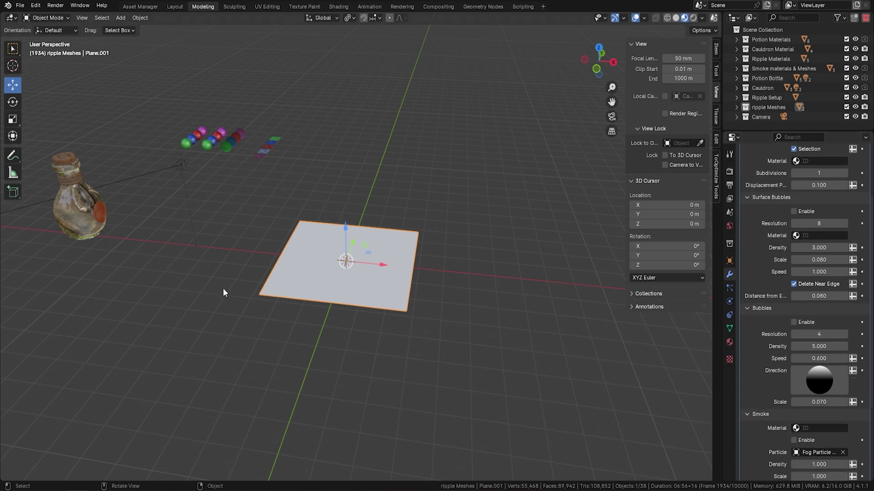
scroll(785, 291, "down", 7)
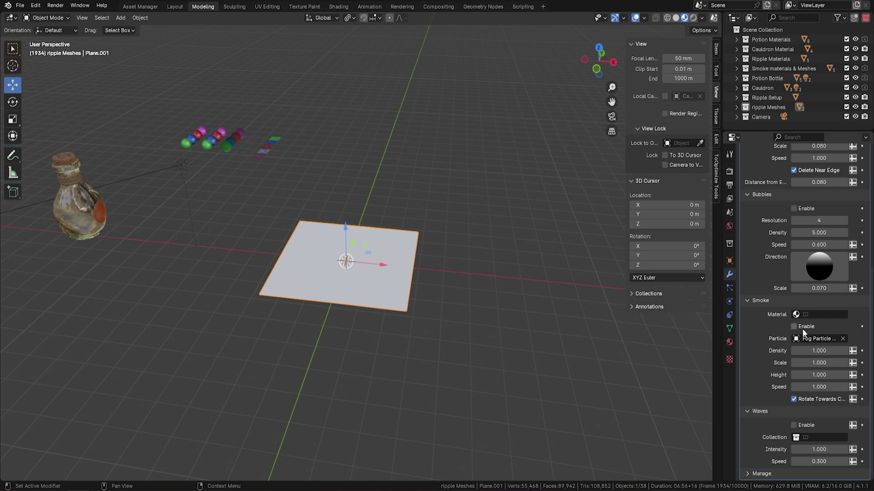
scroll(788, 320, "up", 12)
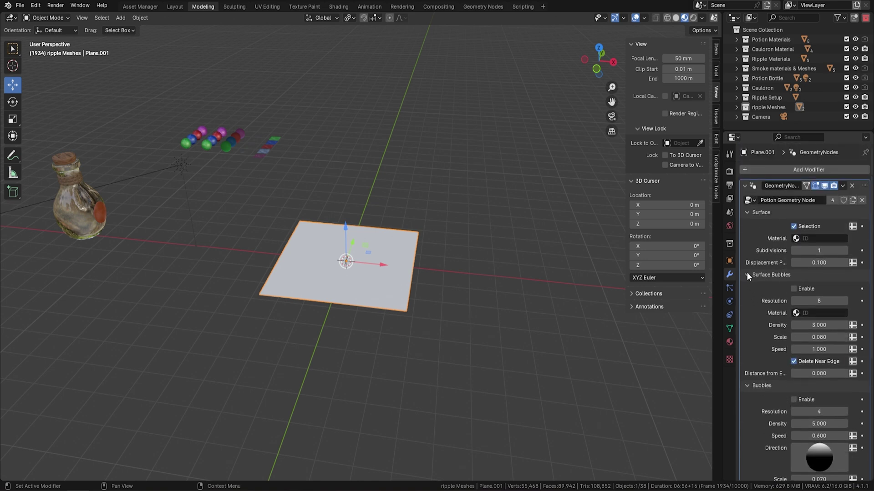
left_click(747, 275)
left_click(747, 287)
left_click(747, 299)
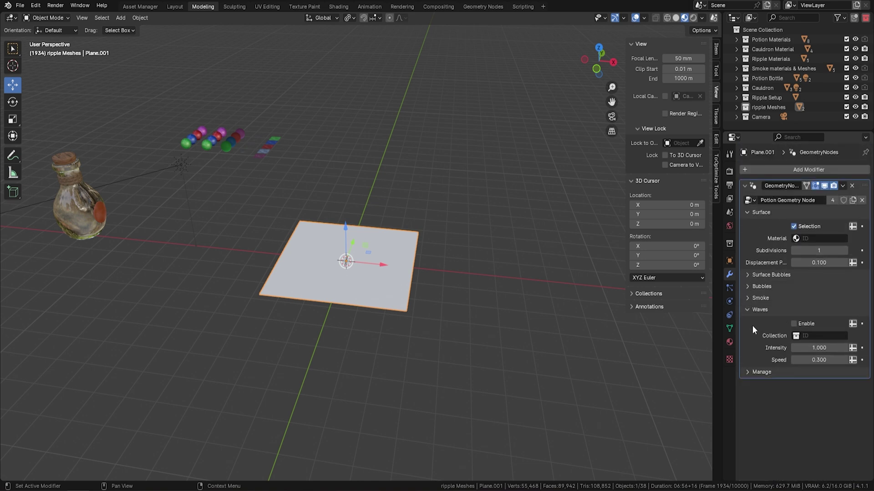
left_click(747, 310)
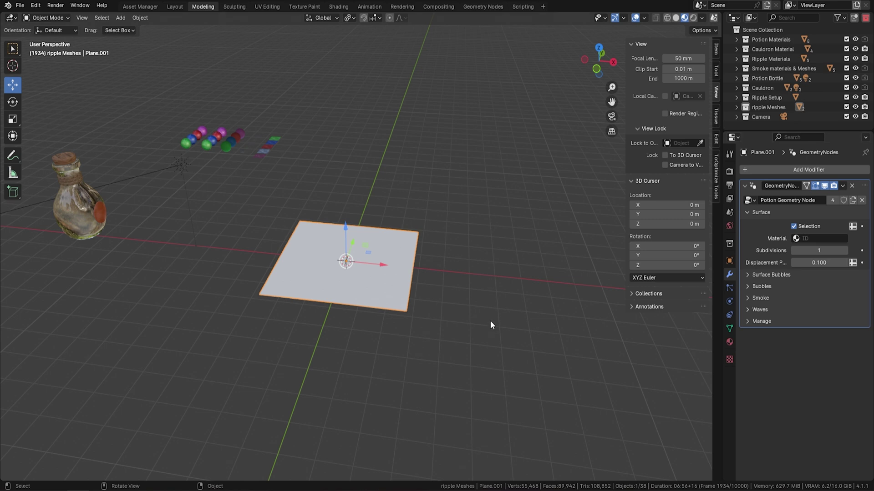
Step: Assign the Green Potion material to the plane's surface in the Potion Geometry Node modifier
scroll(446, 260, "up", 3)
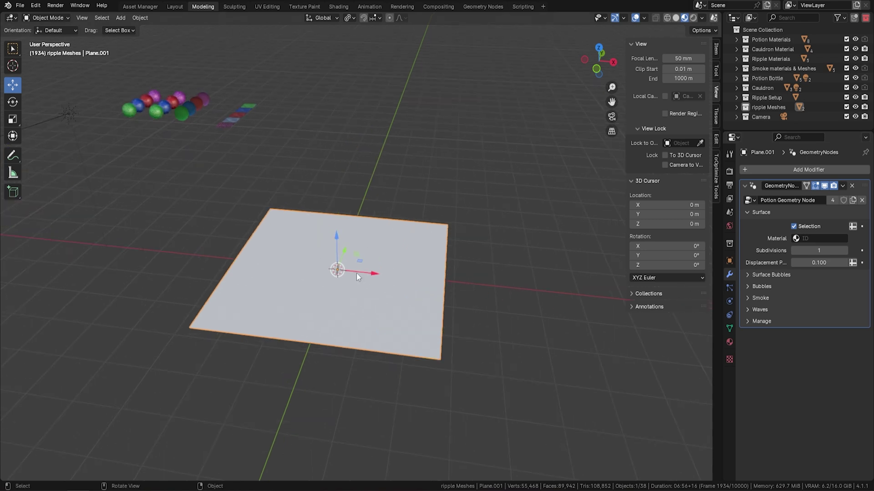
left_click(811, 238)
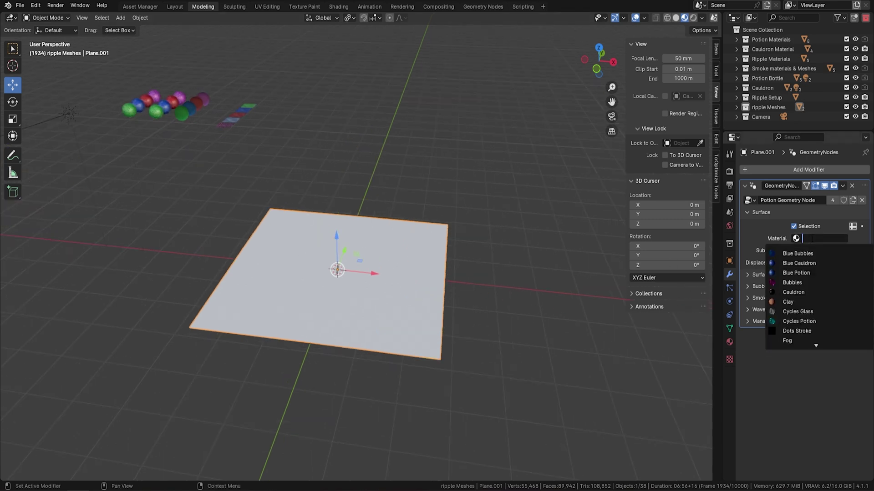
type("gree")
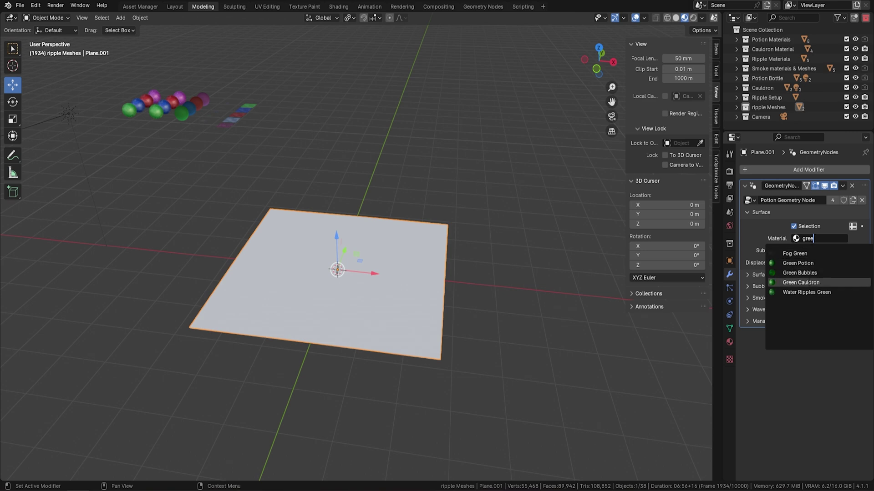
left_click(798, 263)
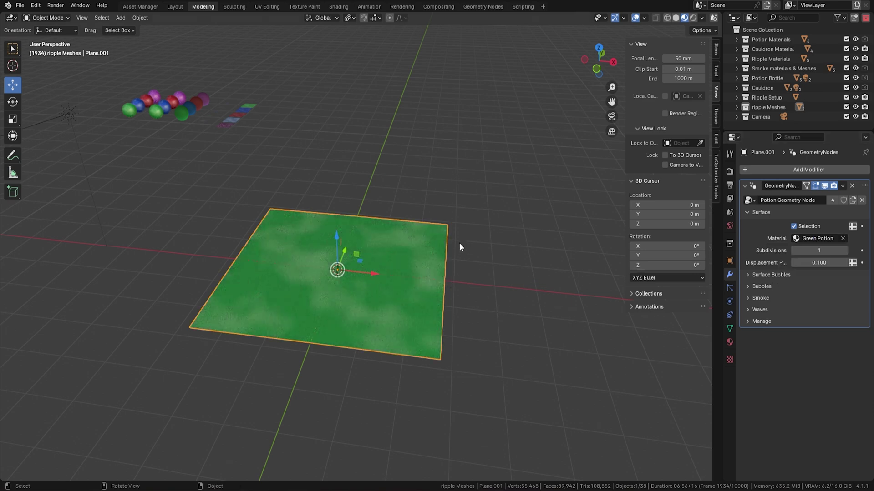
Step: Play the animation, view the green potion surface from different angles, and stop playback
middle_click_drag(459, 246, 449, 294)
key("space")
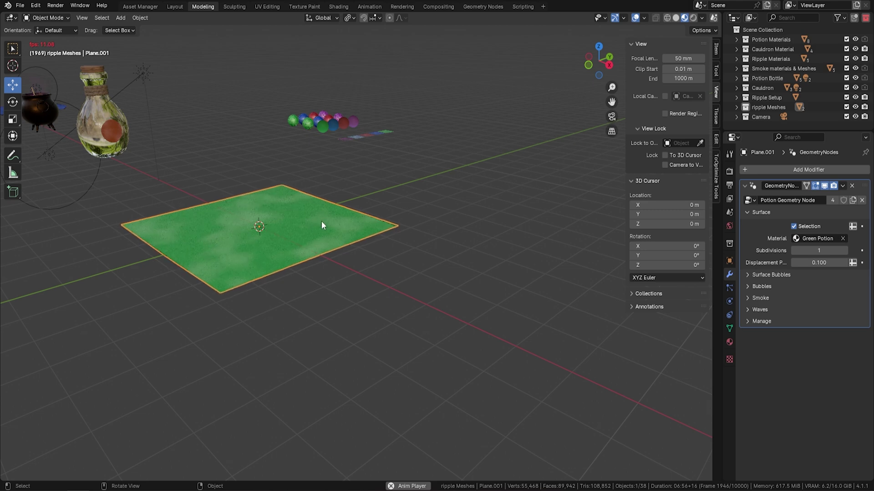
middle_click_drag(418, 223, 536, 328)
key("space")
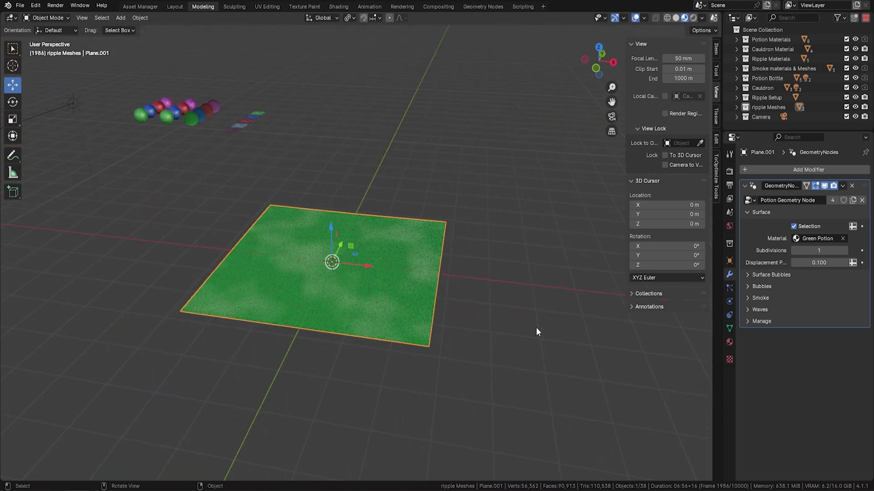
Step: Set the potion surface's Subdivisions to 5 and play the animation briefly to preview the plane
left_click(820, 248)
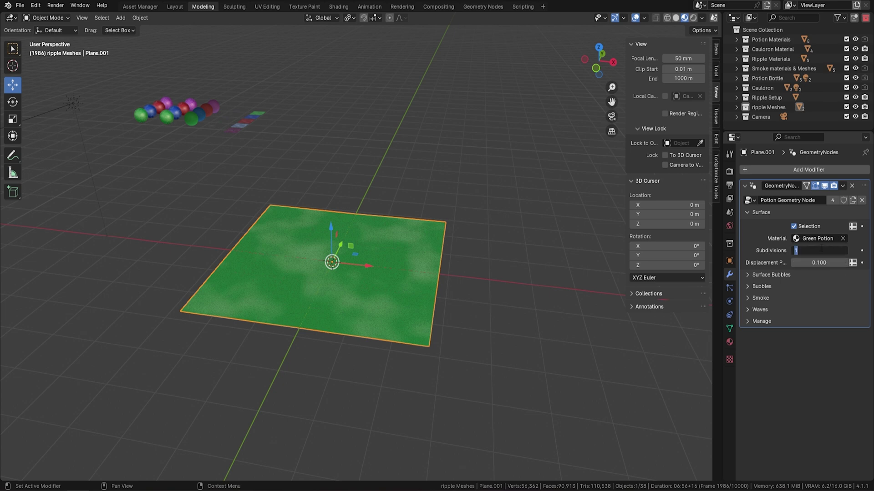
type("5")
key("Return")
key("space")
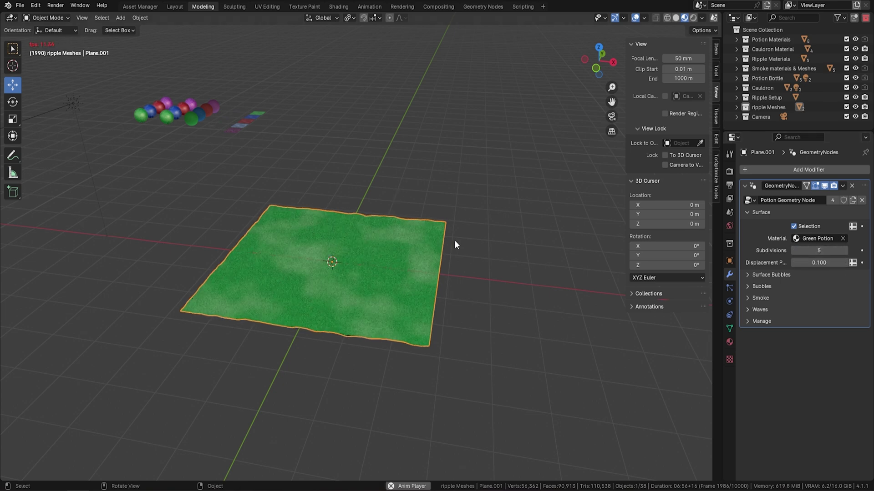
middle_click_drag(454, 240, 428, 230)
key("space")
Step: Switch the viewport to Solid shading and play the animation to examine the plane's surface displacement up close
left_click(677, 19)
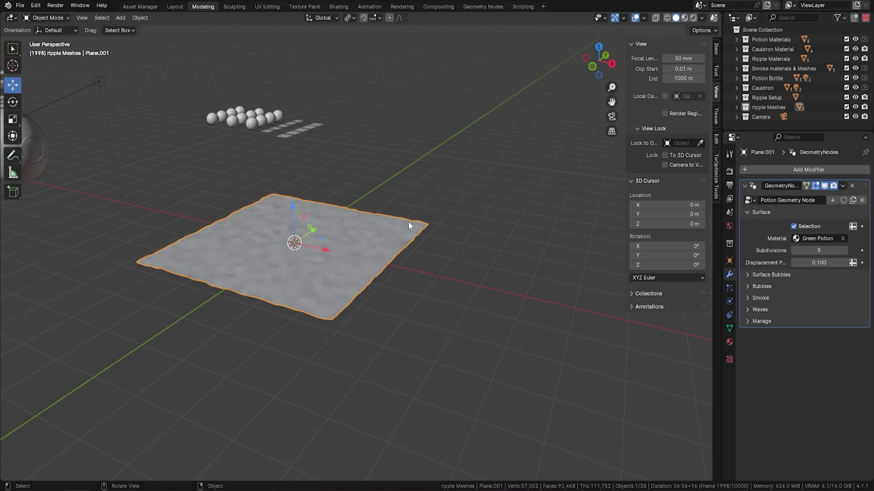
scroll(408, 222, "up", 2)
key("space")
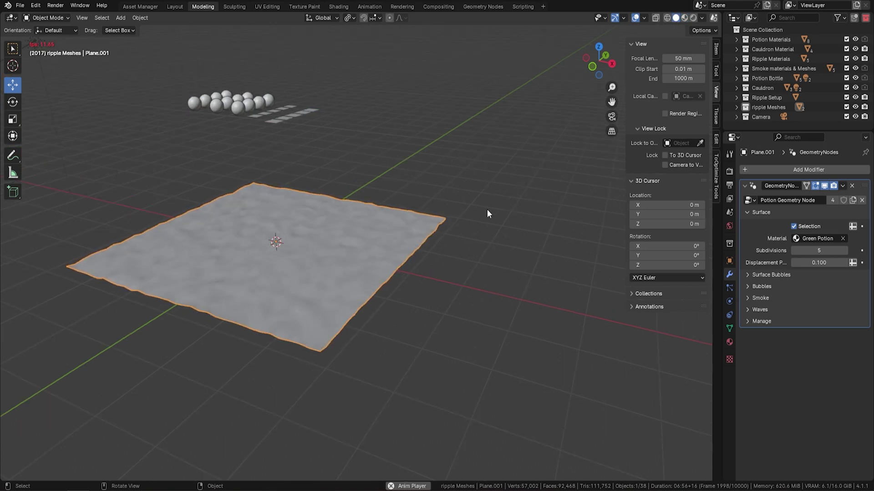
key("space")
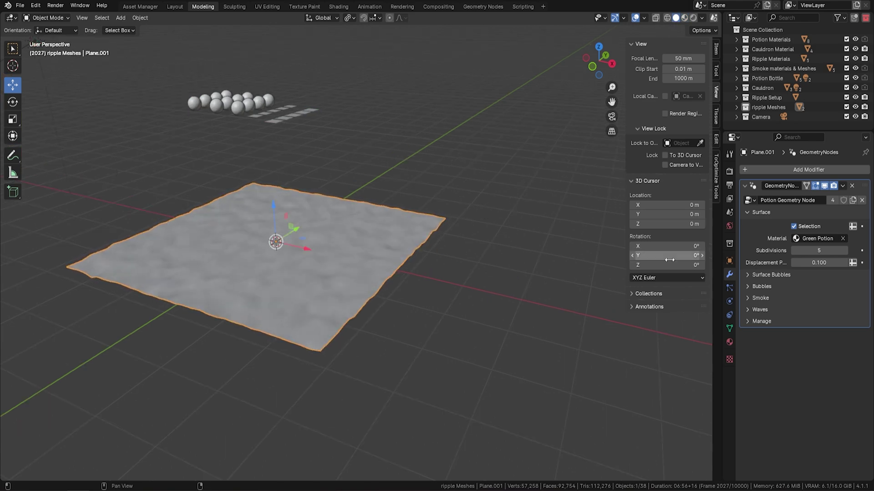
Step: Set the potion surface's Subdivisions to 1 in the Potion Geometry Node modifier
left_click(823, 251)
type("1")
key("Return")
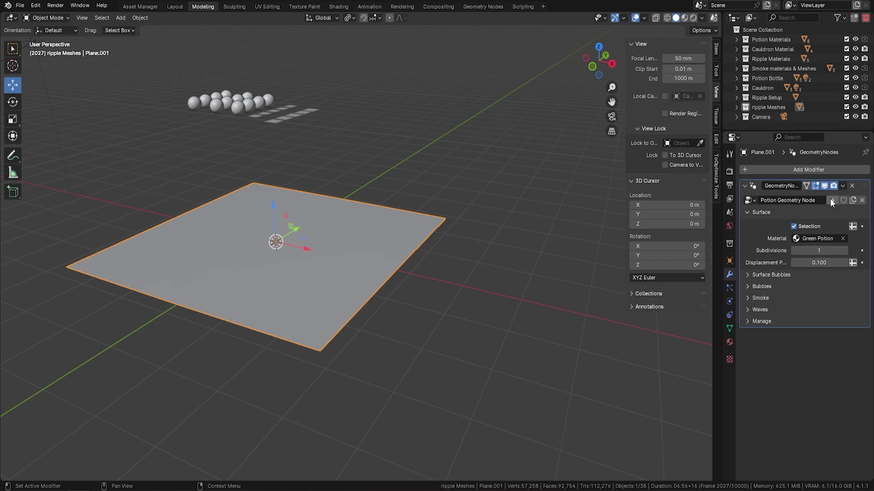
Step: Enter Edit Mode on the plane and subdivide its mesh twice
key("Tab")
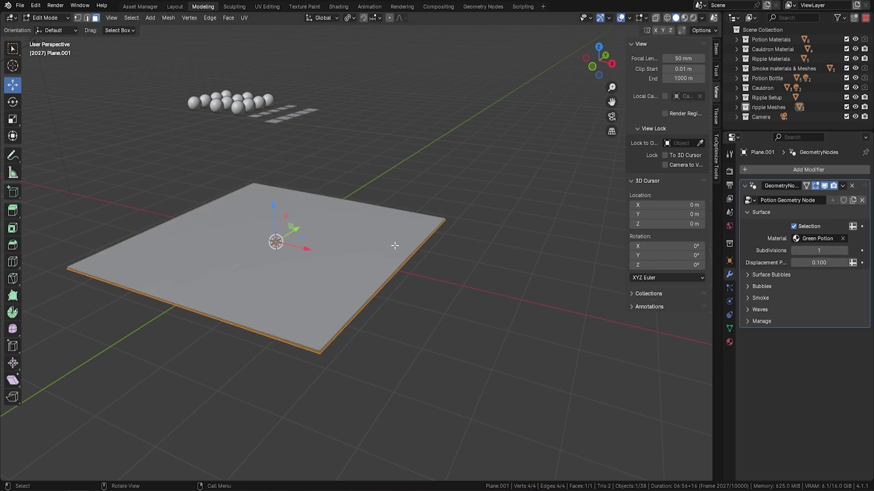
right_click(394, 245)
left_click(389, 244)
right_click(390, 244)
left_click(391, 244)
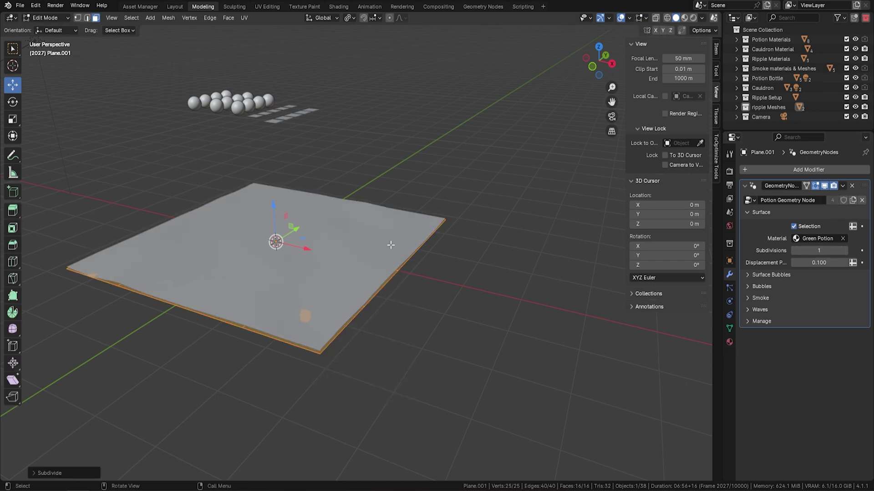
Step: Disable the modifier's viewport display, subdivide the plane's mesh three more times, and return to Object Mode
left_click(824, 187)
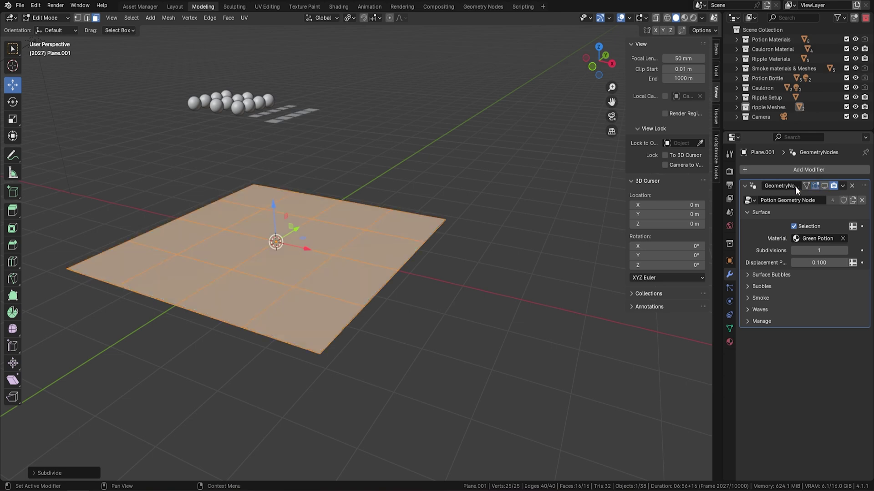
right_click(398, 226)
left_click(399, 224)
right_click(398, 225)
left_click(399, 225)
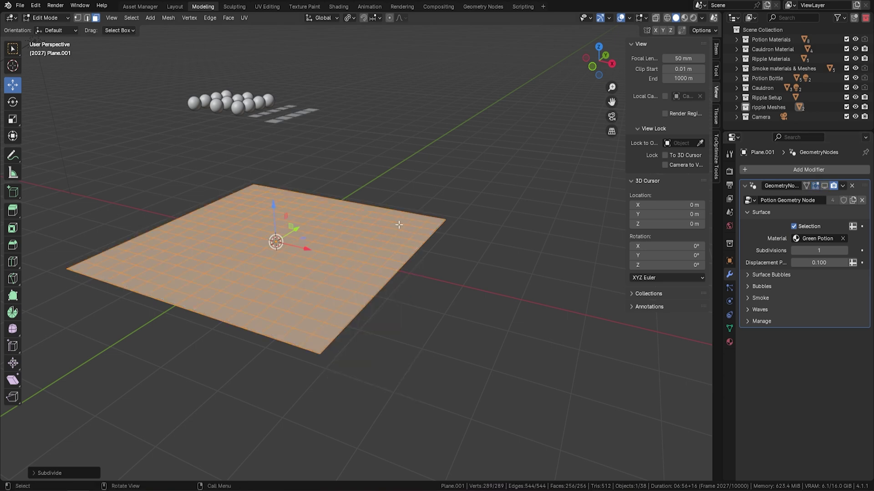
right_click(399, 225)
left_click(399, 225)
key("Tab")
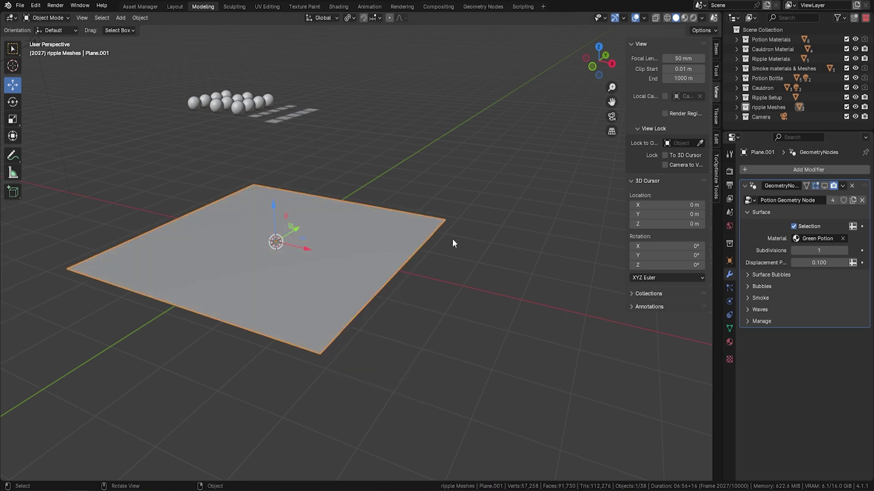
Step: Re-enable the modifier's viewport display, preview the animation, and apply Shade Smooth by Angle to the plane
left_click(824, 186)
middle_click_drag(247, 238, 394, 230)
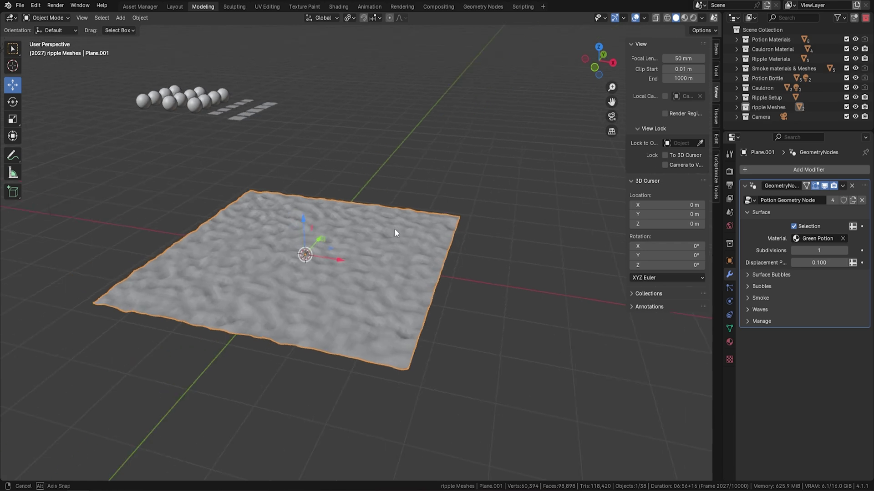
key("space")
key("space")
right_click(407, 212)
left_click(407, 212)
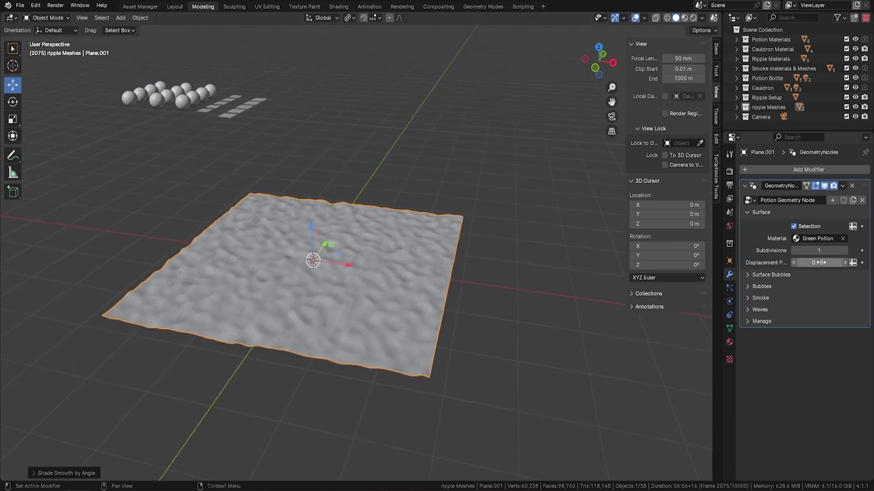
Step: Raise the surface's displacement value to 0.410 and play the animation to preview the rougher waves
left_click_drag(797, 262, 832, 263)
key("space")
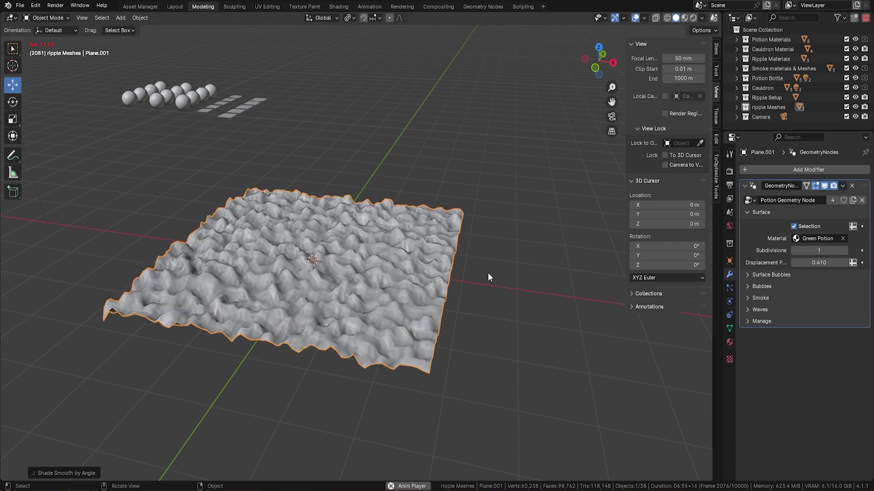
middle_click_drag(423, 275, 239, 310)
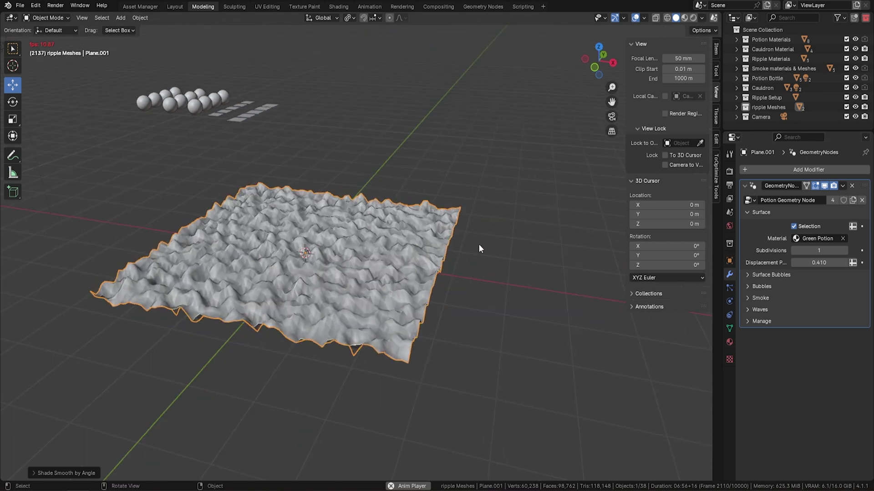
key("space")
Step: Set the surface's displacement value to 0.1 and play the animation briefly to check it
left_click(822, 262)
type("0")
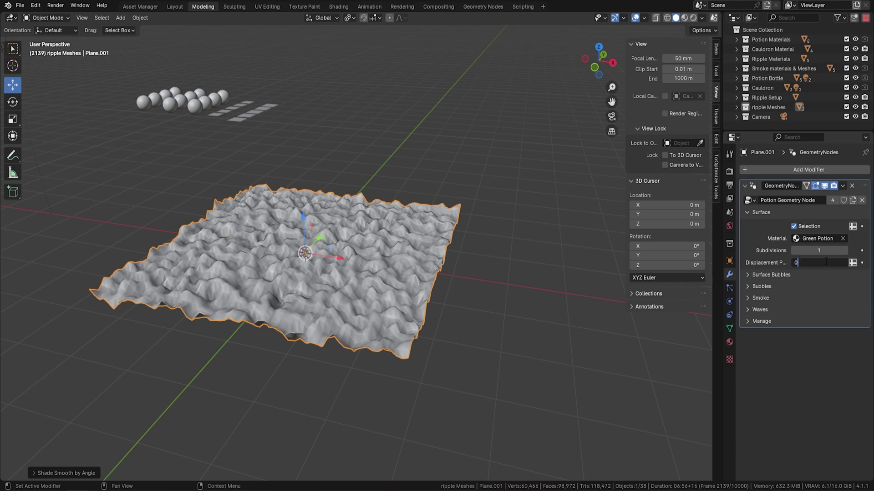
type(".1")
key("Return")
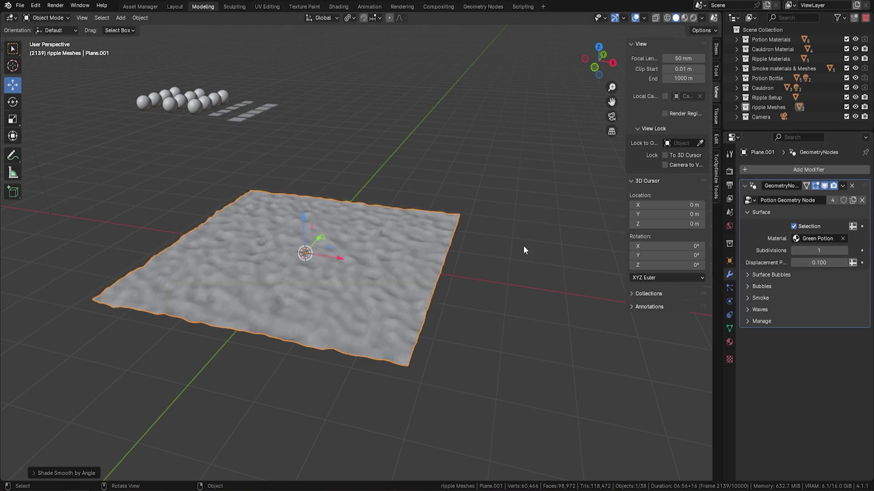
key("space")
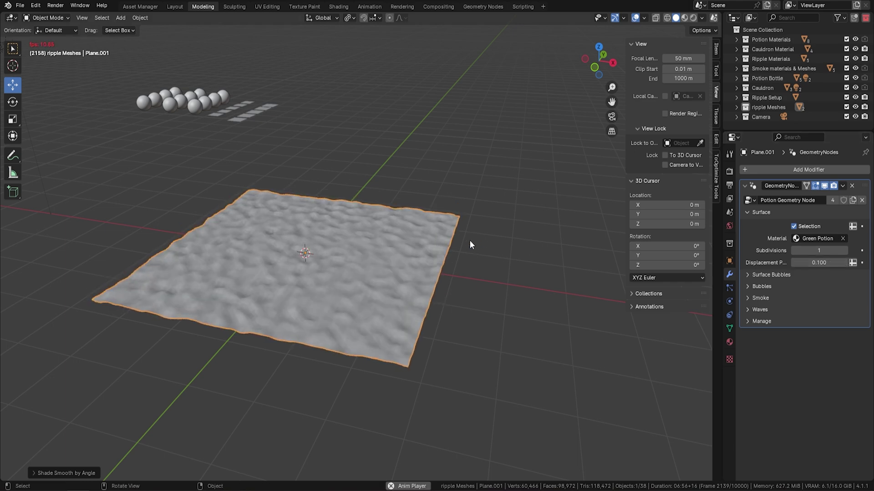
key("space")
Step: Switch the viewport to Material Preview and play the animation to view the green potion surface
left_click(683, 19)
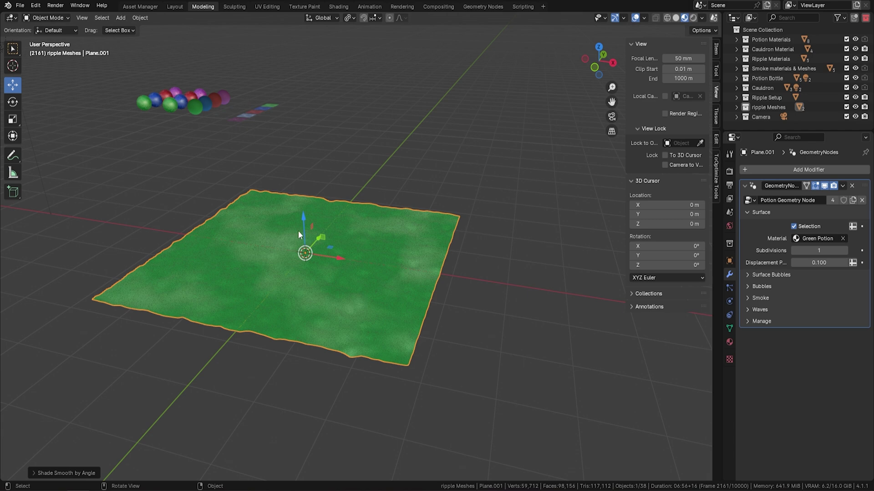
key("space")
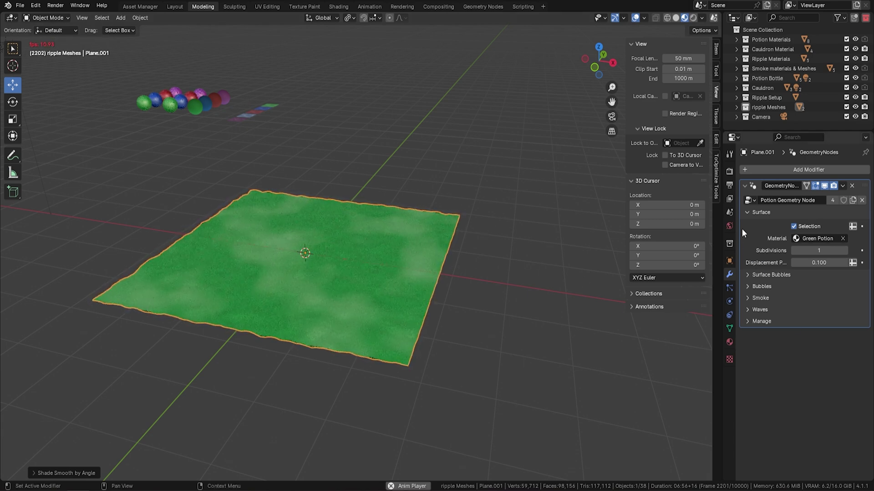
key("space")
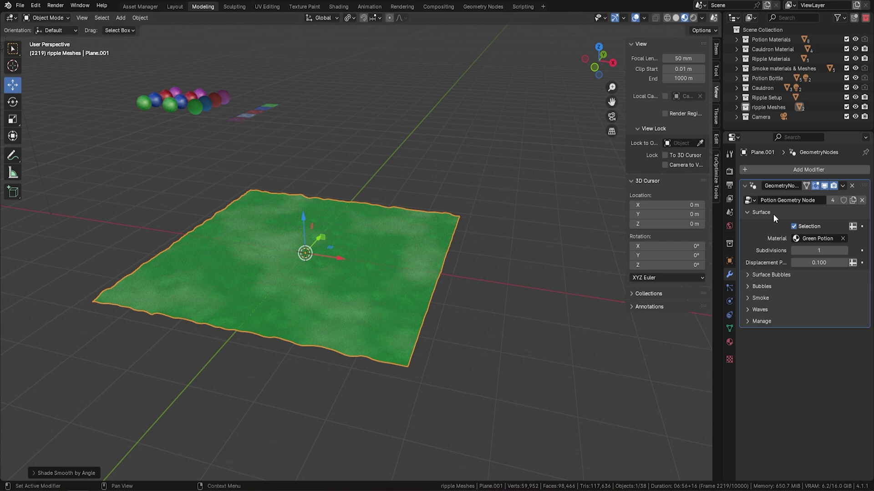
Step: Enable Surface Bubbles in the Potion Geometry Node modifier and assign them the Green Bubbles material
left_click(747, 274)
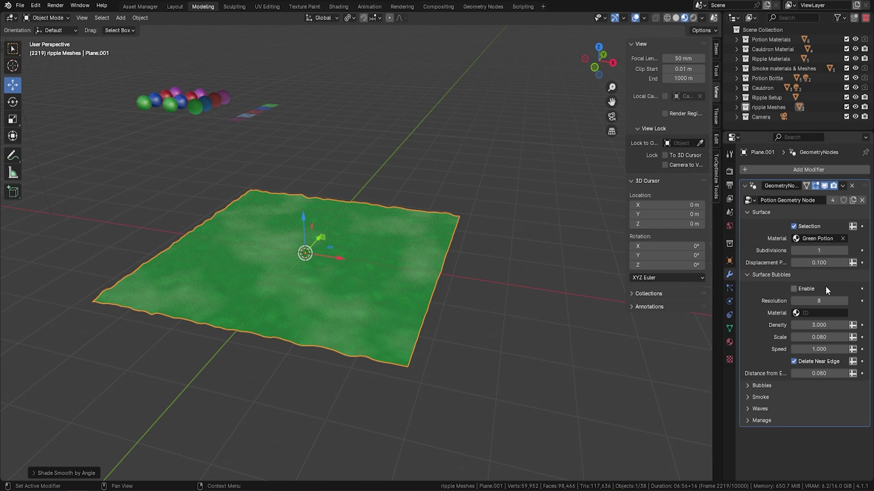
left_click(794, 289)
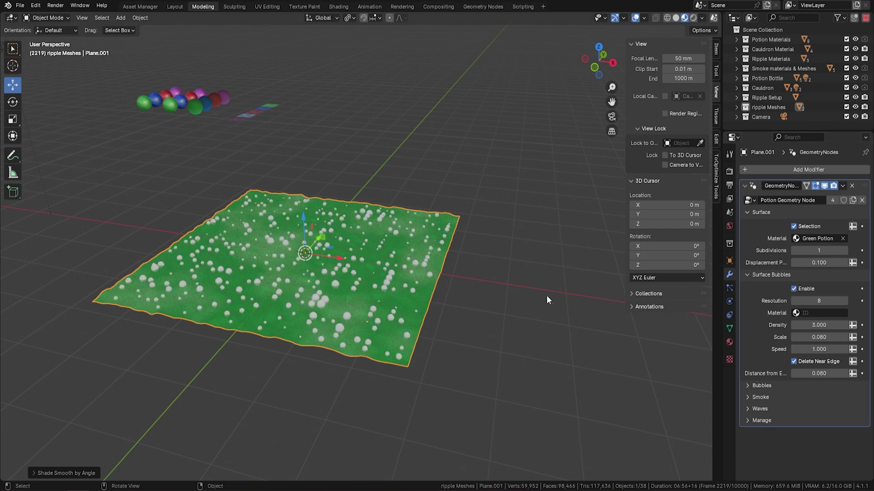
left_click(808, 315)
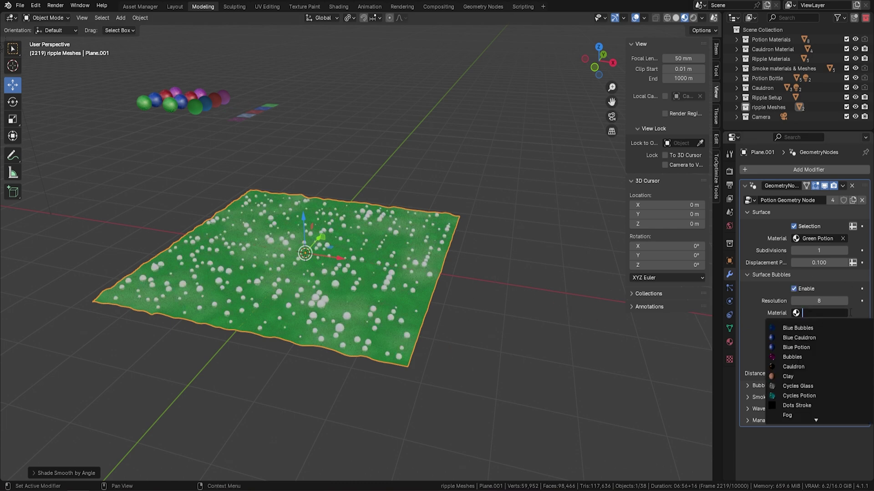
type("gree")
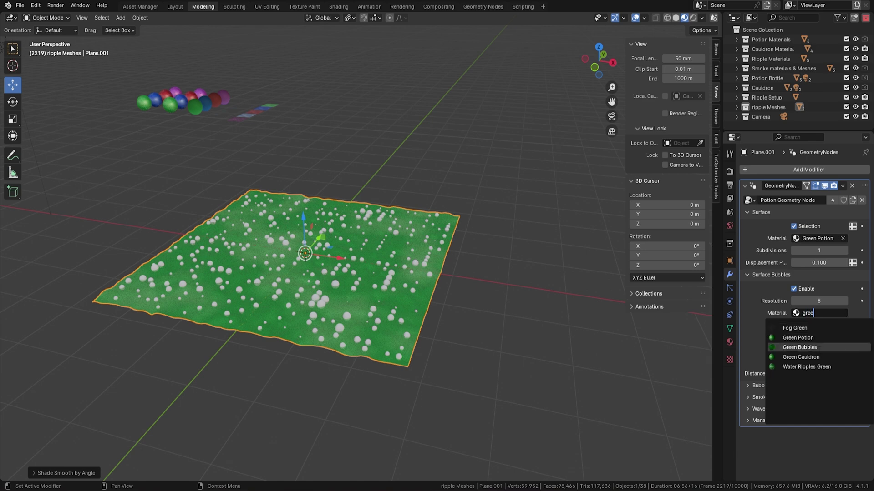
left_click(801, 347)
Step: With the animation playing, set the surface bubbles' Density to 1 and their Scale to 0.180
key("space")
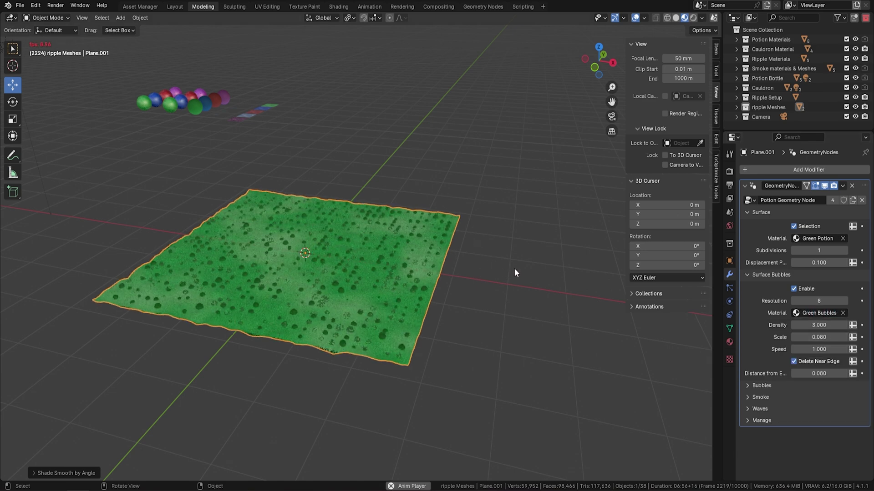
middle_click_drag(514, 273, 490, 293)
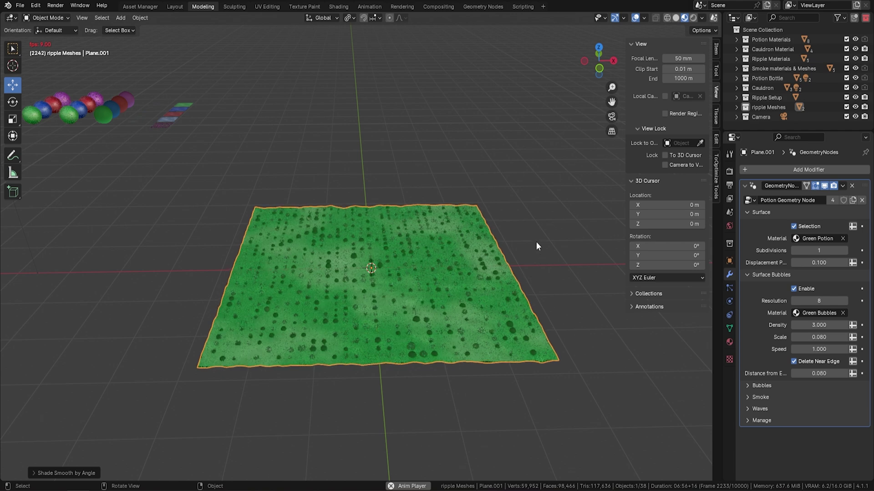
middle_click_drag(536, 246, 371, 186)
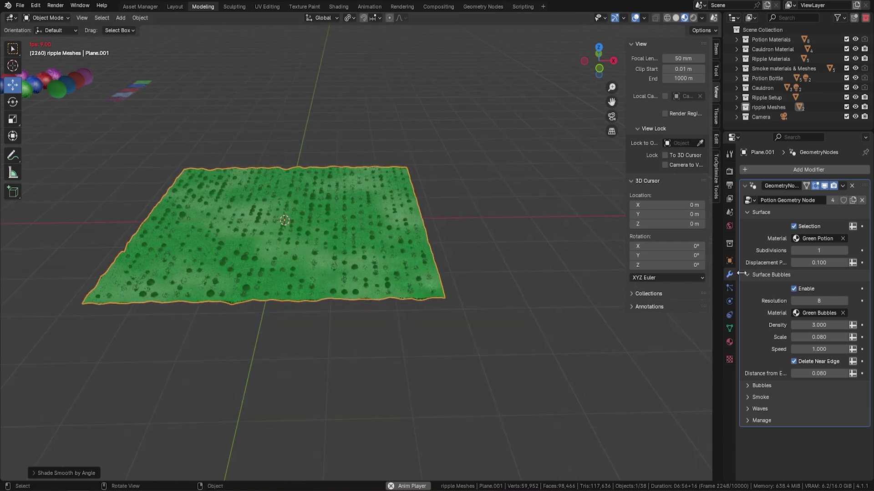
double_click(819, 325)
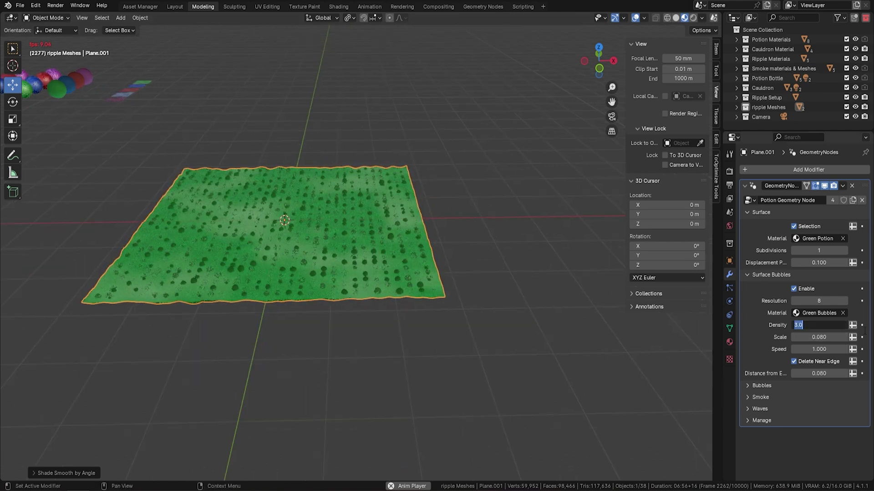
type("1")
key("Return")
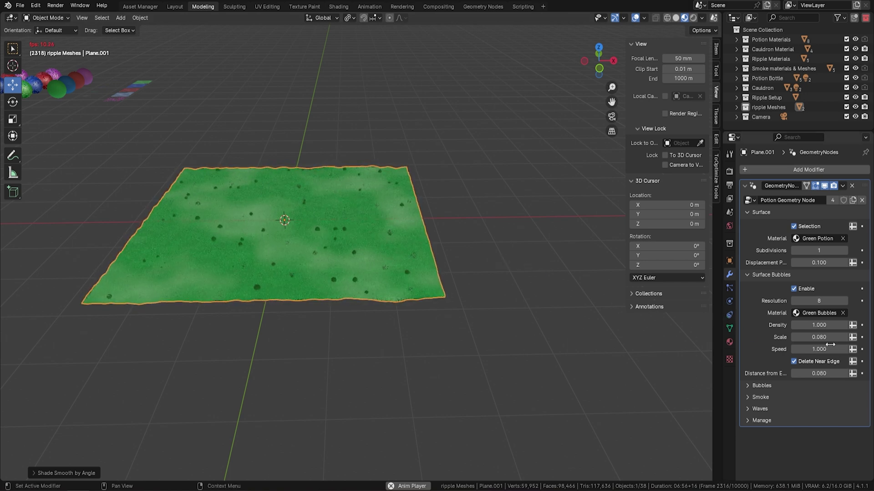
left_click_drag(818, 337, 858, 337)
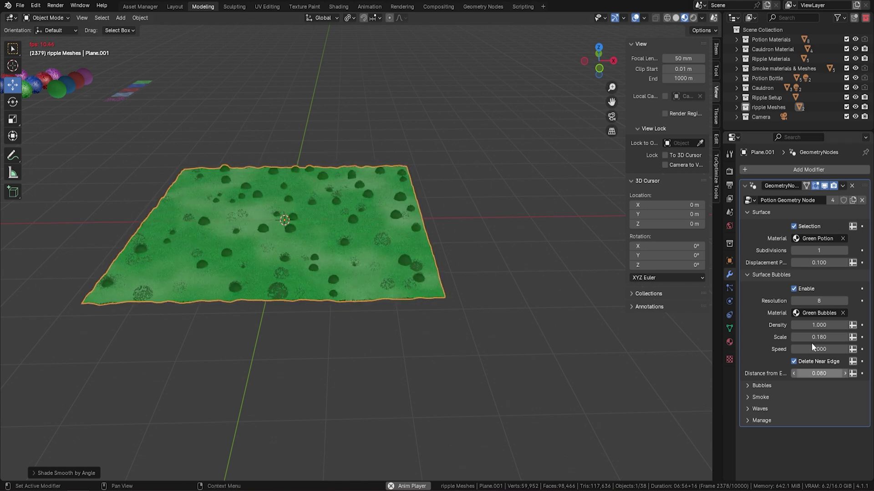
Step: Toggle Delete Near Edge off and on for the surface bubbles, set the distance from edge to 0.340, and stop playback
left_click(793, 360)
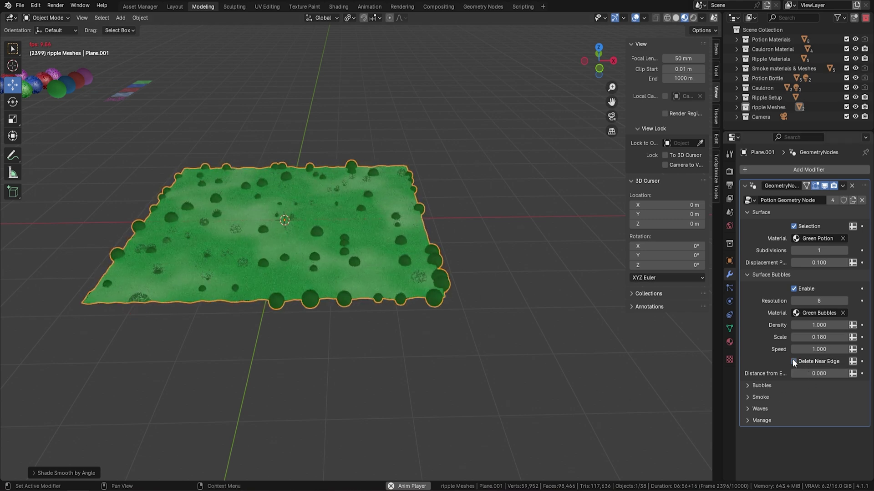
left_click(793, 361)
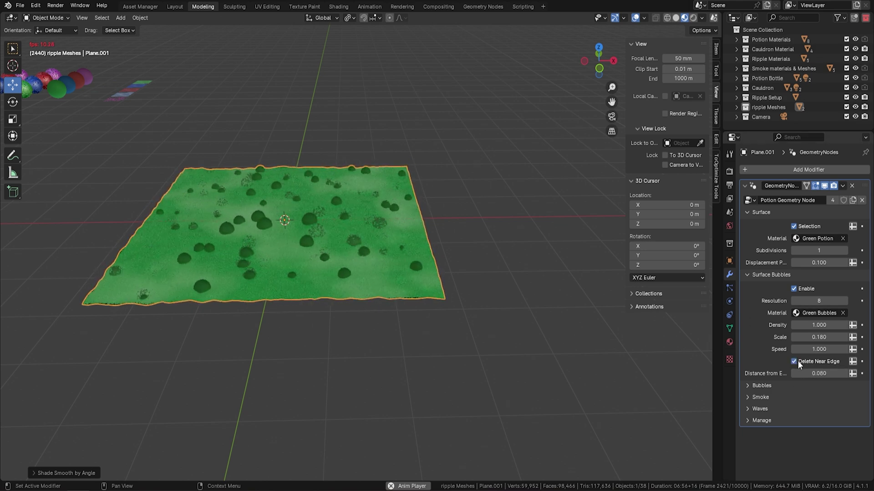
mouse_move(831, 374)
left_mouse_down()
mouse_move(852, 375)
mouse_move(821, 375)
mouse_move(858, 375)
mouse_move(831, 375)
left_mouse_up()
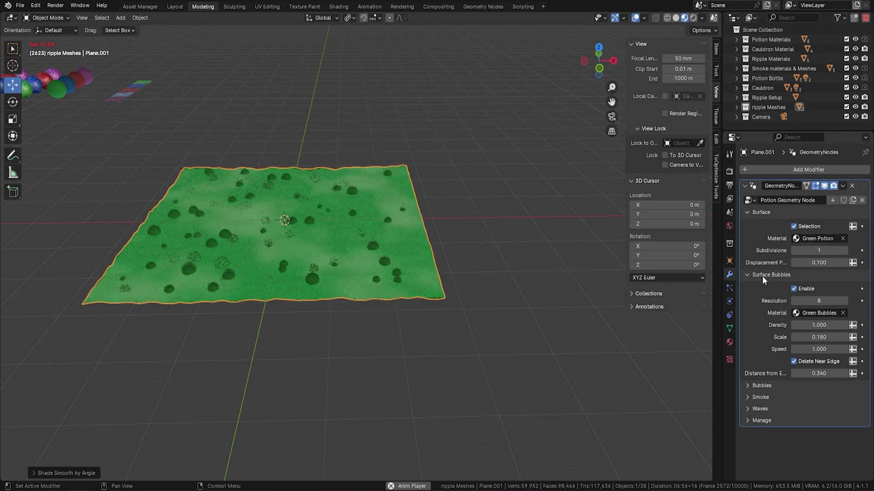
key("space")
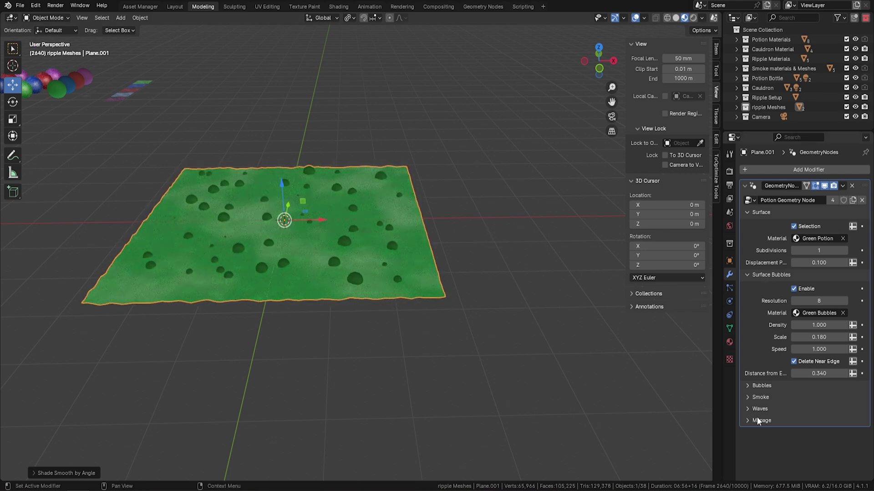
Step: Expand the modifier's Bubbles settings and raise the plane vertically above the grid
left_click(746, 386)
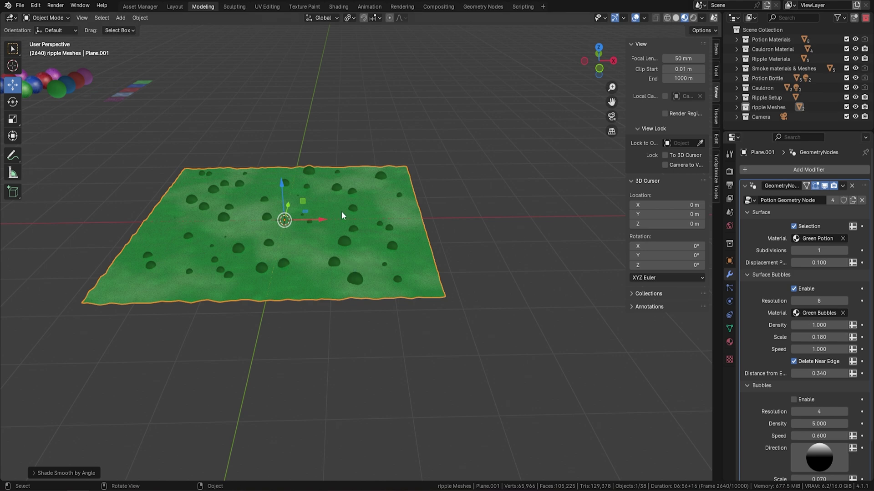
mouse_move(341, 211)
middle_mouse_down()
mouse_move(278, 283)
mouse_move(341, 212)
middle_mouse_up()
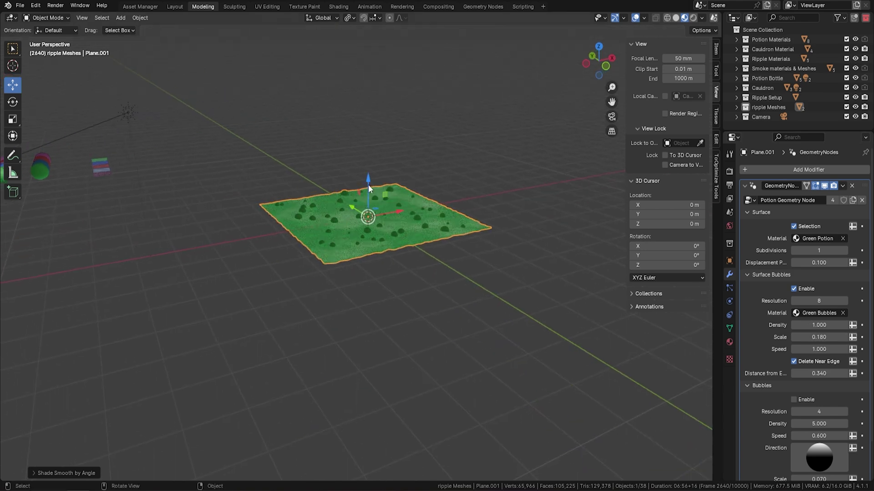
left_click_drag(369, 186, 368, 128)
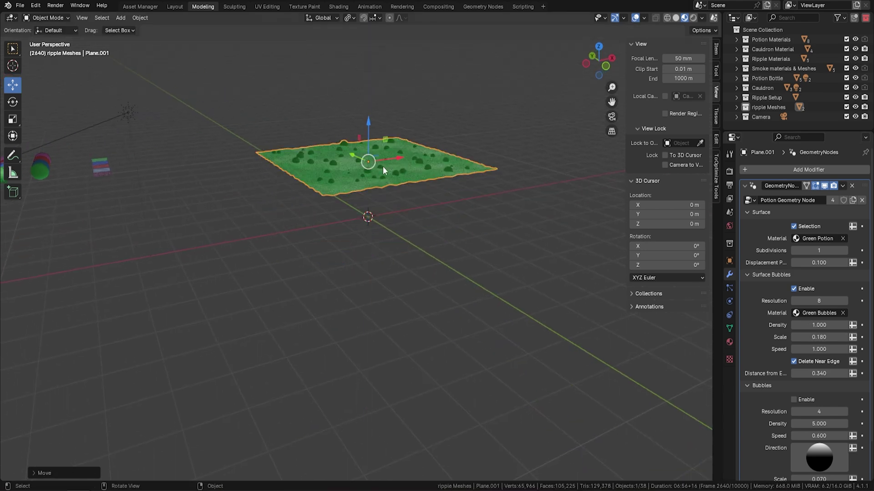
middle_click_drag(392, 178, 406, 185)
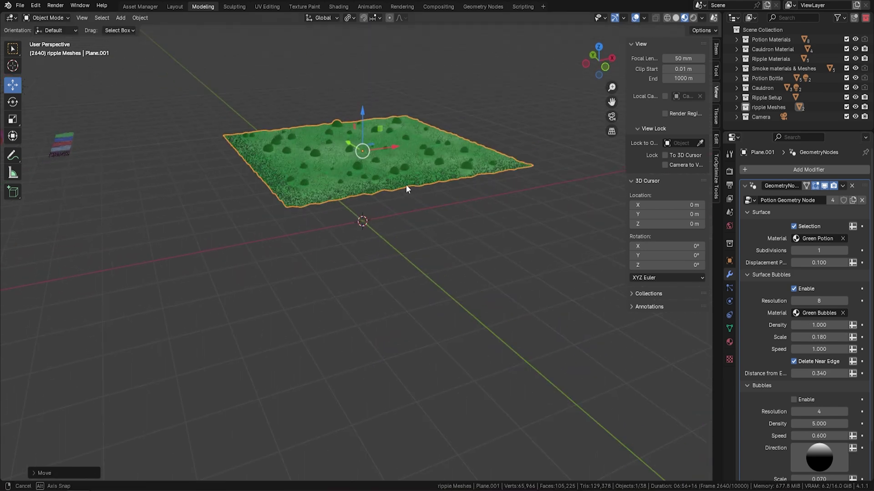
Step: Turn off the modifier's viewport display and extrude all of the plane's faces downward a little over 2.6 m to form a box
left_click(825, 186)
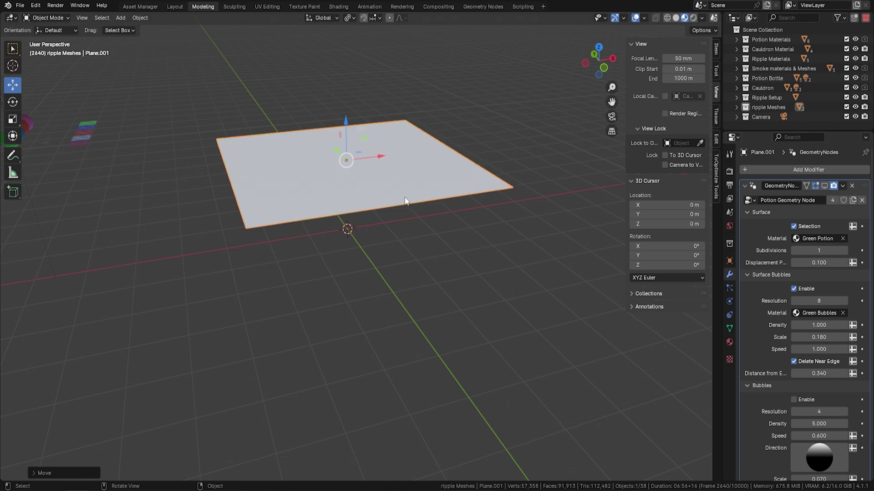
key("Tab")
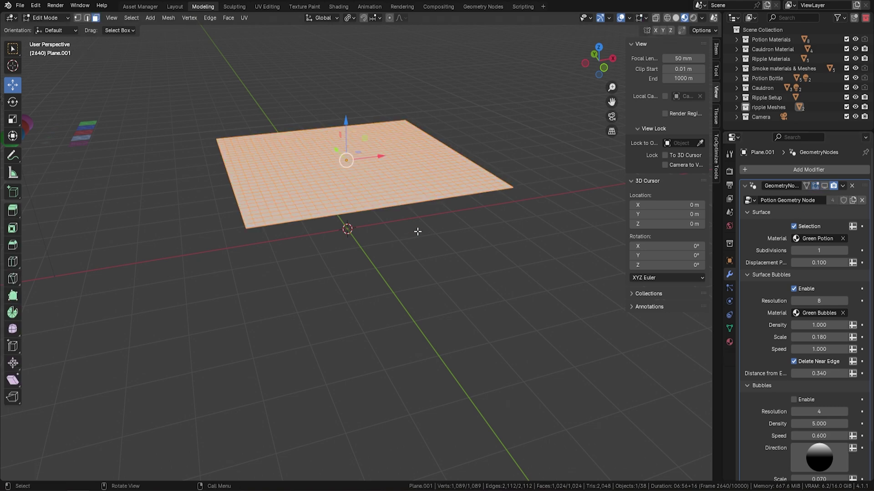
left_click(87, 18)
left_click(96, 18)
key("e")
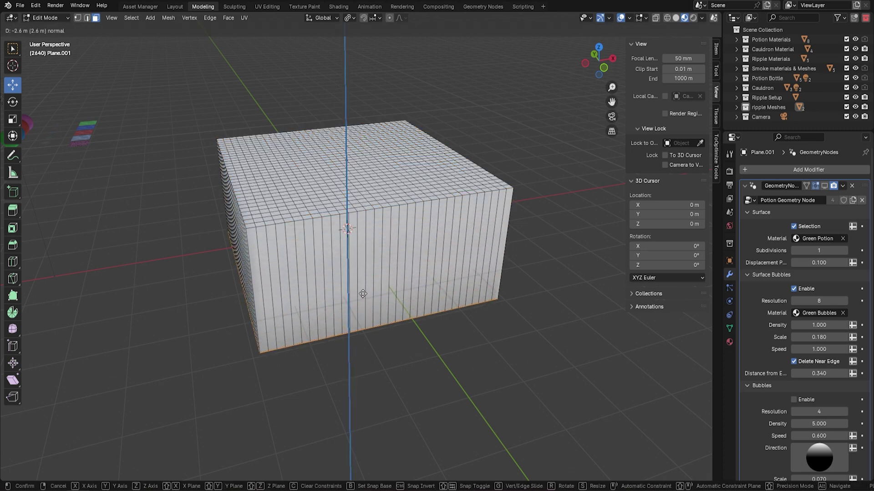
left_click(362, 301)
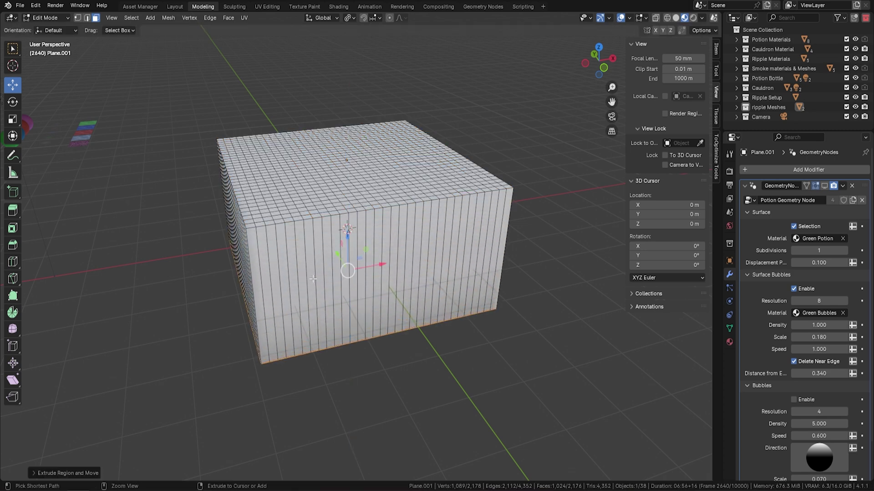
Step: Add 8 evenly spaced horizontal loop cuts around the box's sides and return to Object Mode
key("ctrl+r")
scroll(254, 280, "up", 7)
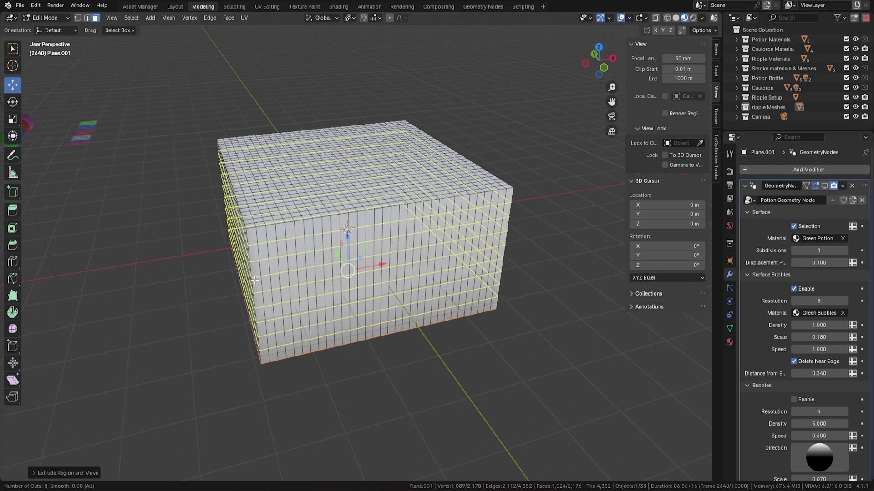
left_click(255, 280)
right_click(255, 280)
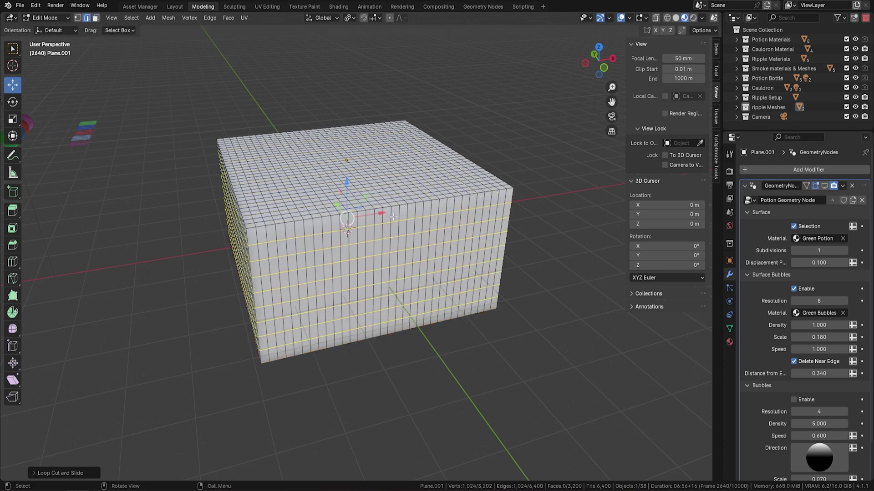
key("Tab")
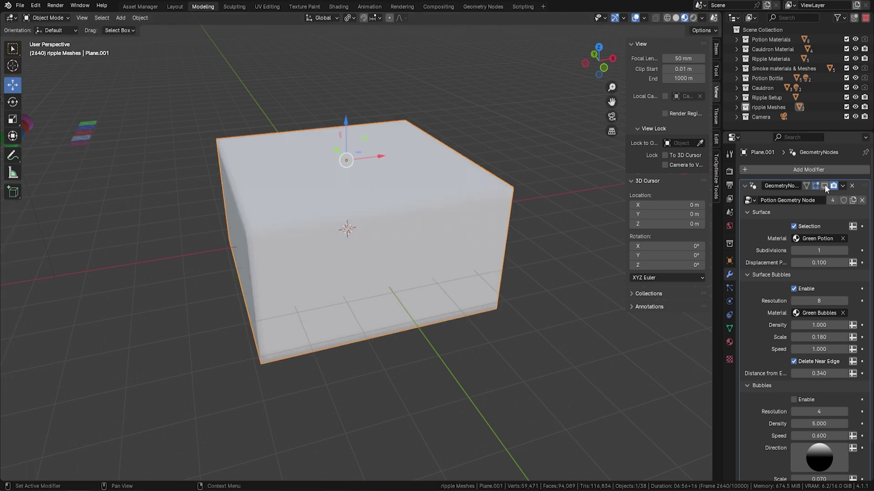
Step: Turn the Potion Geometry Node modifier's viewport display back on and inspect the box from several sides
left_click(824, 185)
middle_click_drag(458, 241, 389, 232)
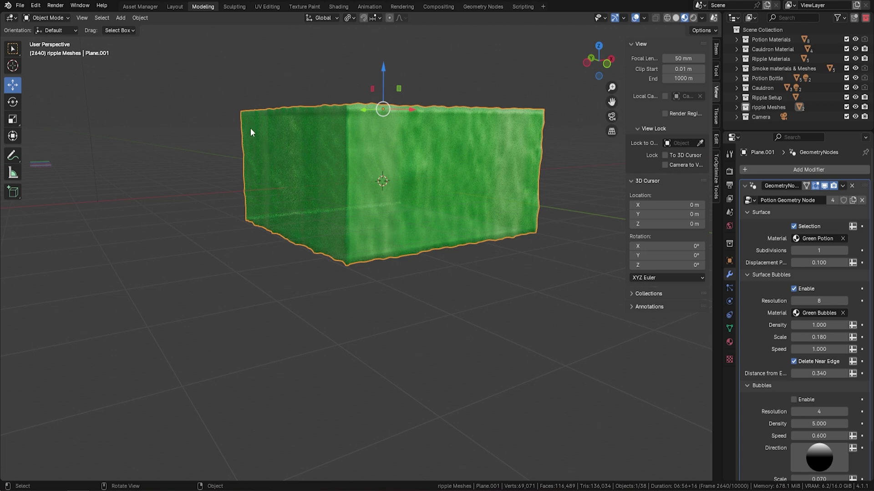
middle_click_drag(470, 209, 388, 192)
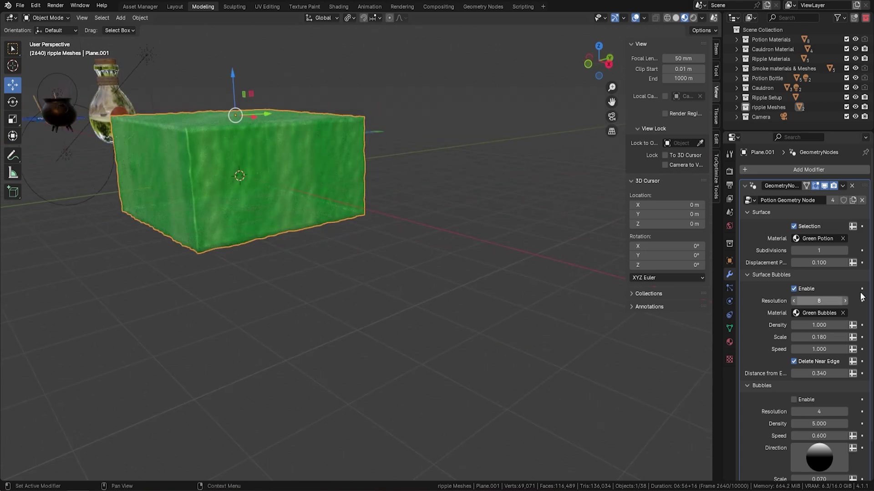
middle_click_drag(473, 217, 591, 255)
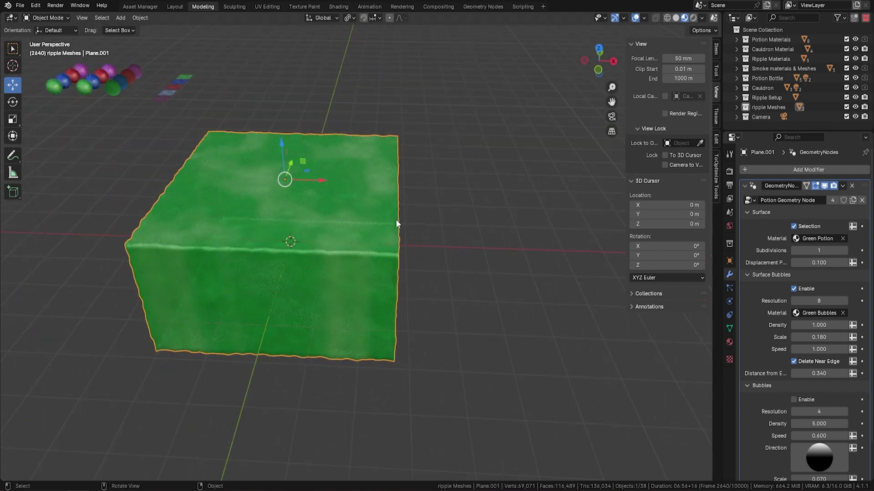
Step: In solid shading, select all four border edge loops of the box's upper face in Edit Mode and mark them as a seam
left_click(676, 17)
key("Tab")
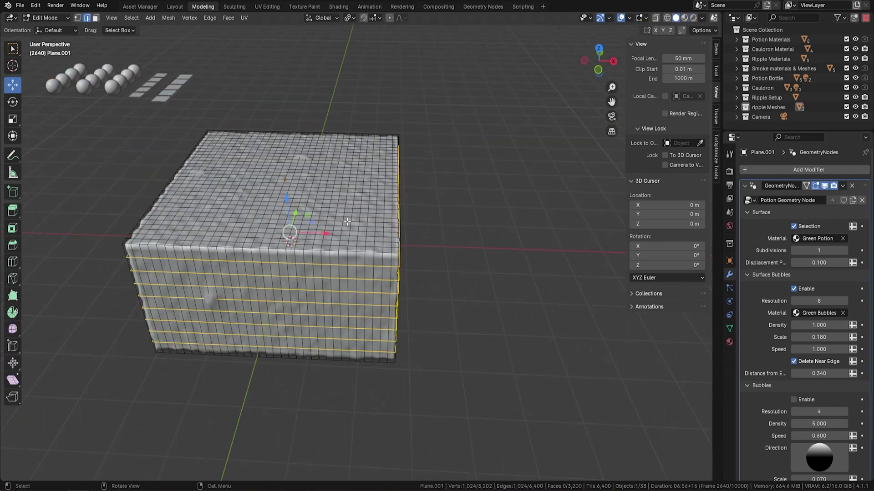
middle_click_drag(291, 205, 315, 202)
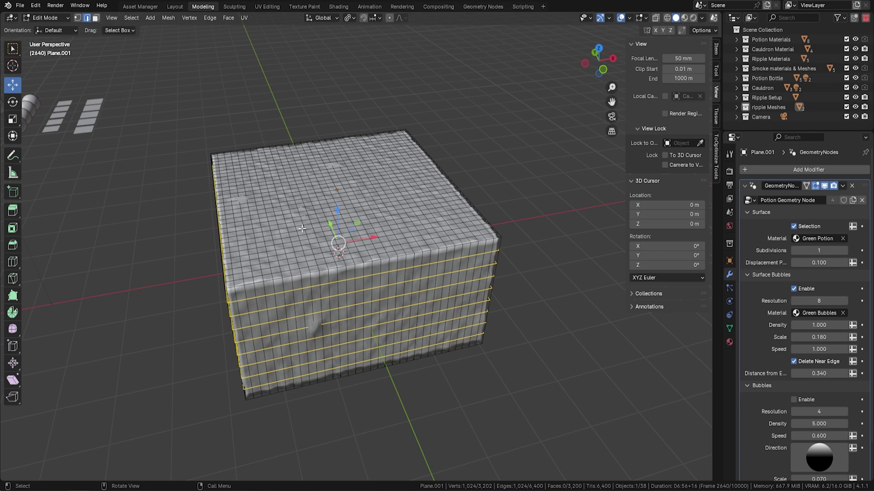
left_click(276, 278)
left_click(367, 259, "alt")
middle_click_drag(366, 259, 365, 250)
left_click(361, 246, "alt+shift")
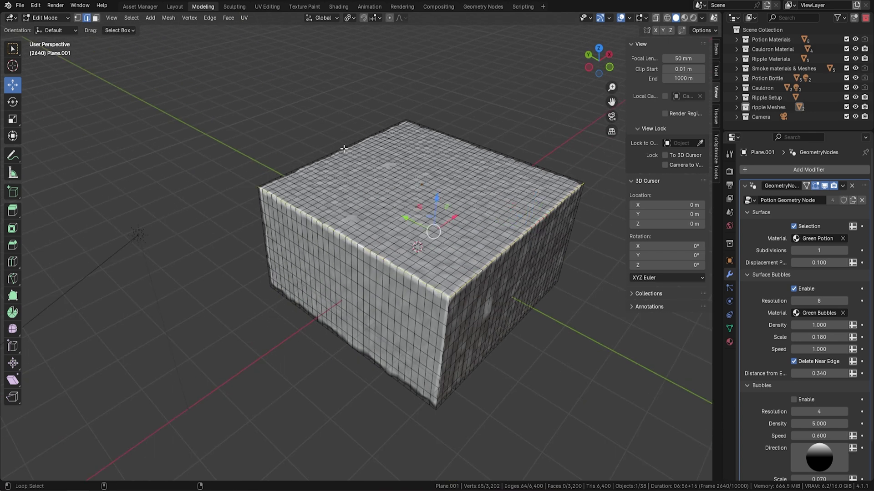
left_click(363, 137, "alt+shift")
left_click(481, 137, "alt+shift")
key("ctrl+e")
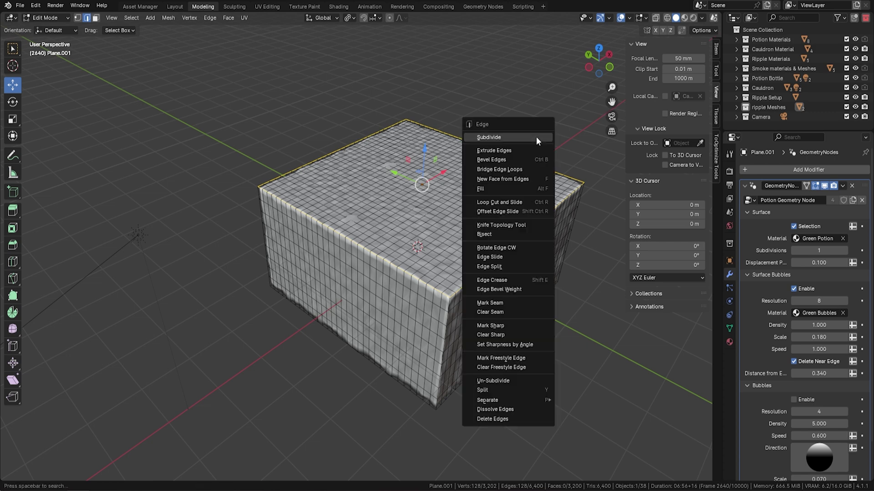
left_click(516, 303)
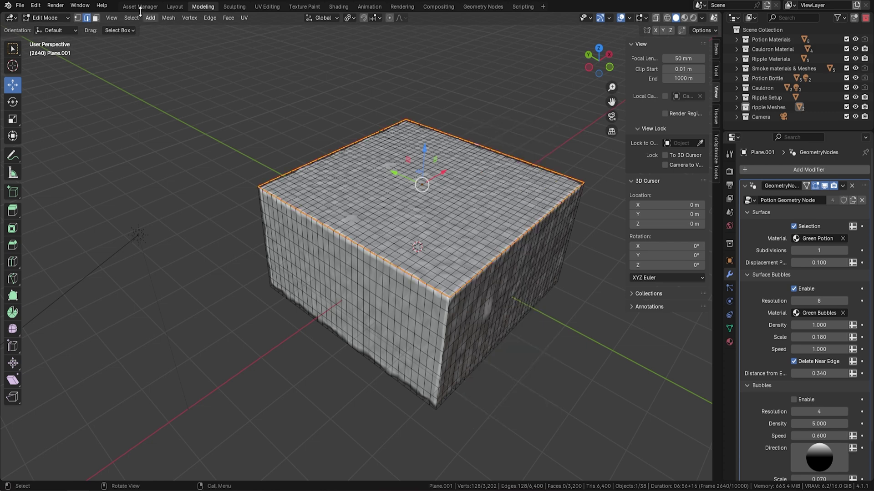
Step: Select the box's linked upper faces bounded by the seam and assign them to a new vertex group named Top
left_click(95, 18)
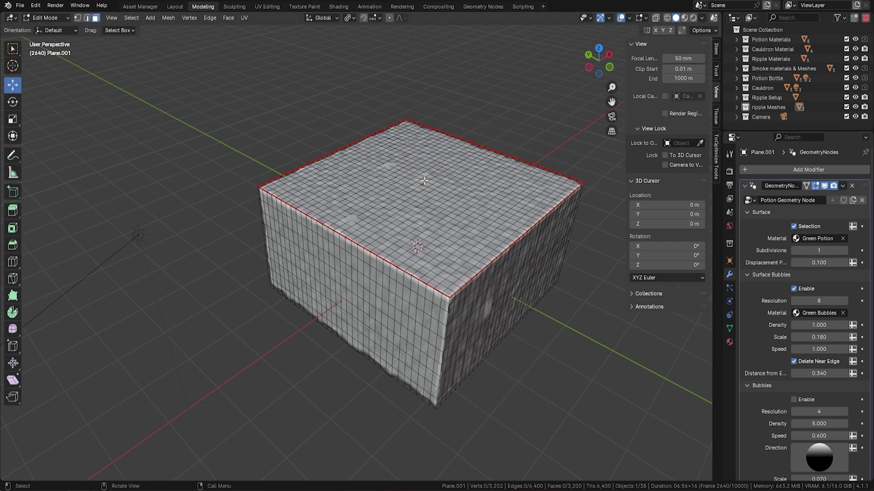
key("l")
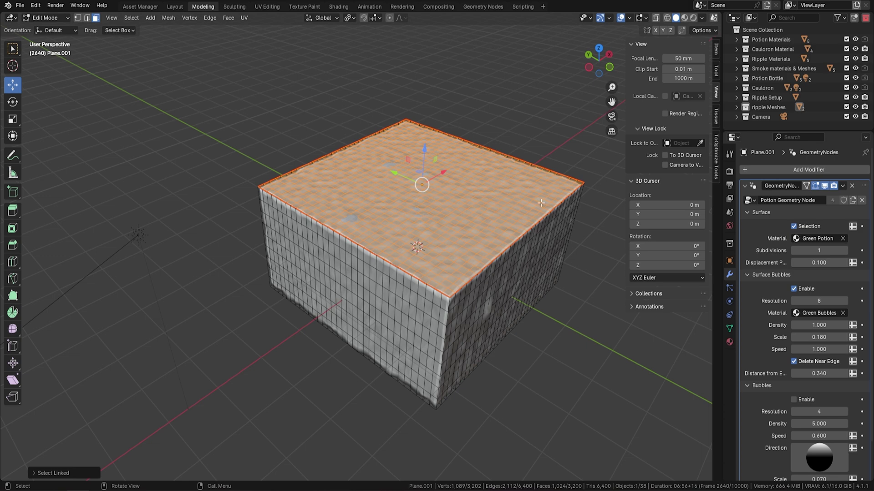
left_click(728, 328)
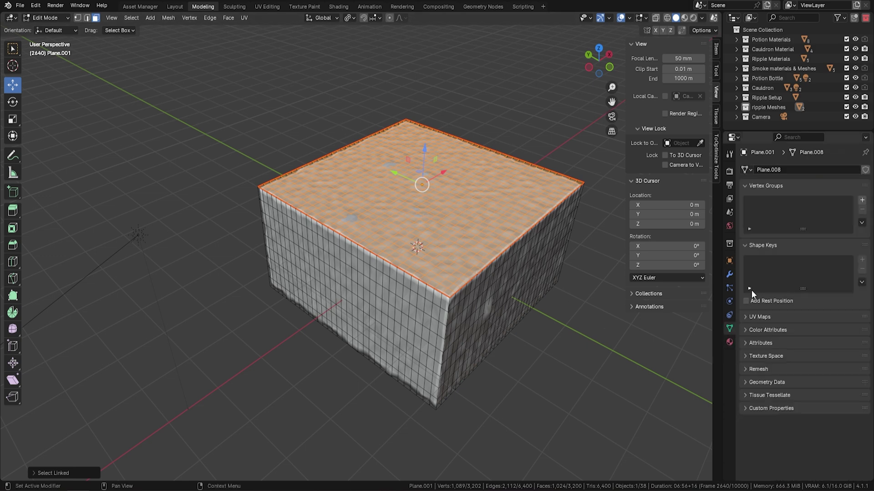
left_click(862, 200)
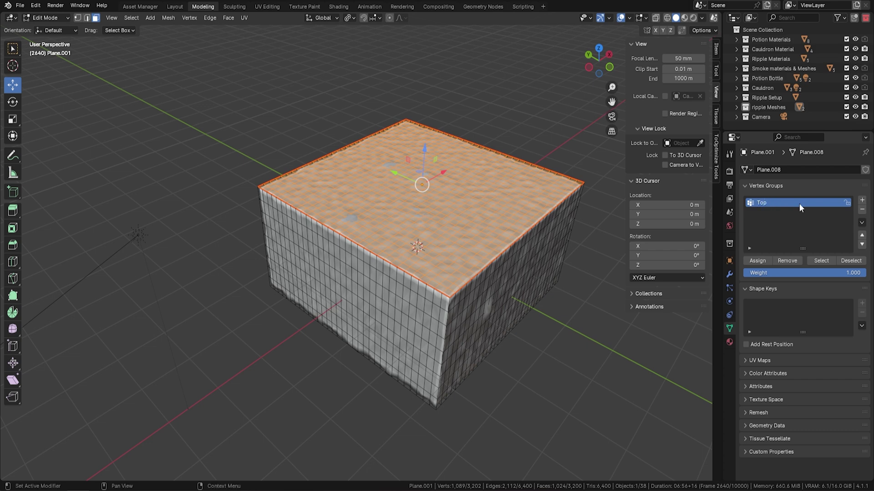
left_click(758, 260)
left_click(759, 261)
Step: Back in Object Mode, switch the modifier's Surface Selection to an attribute input and choose the Top vertex group
left_click(729, 275)
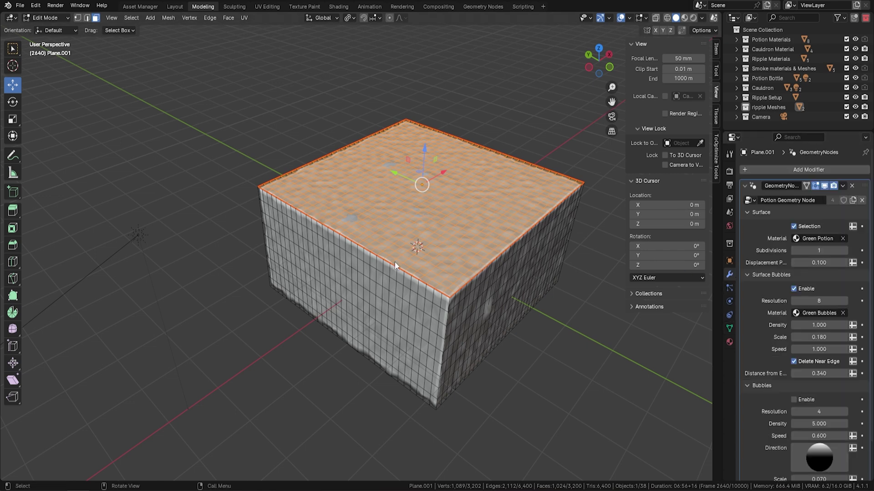
key("Tab")
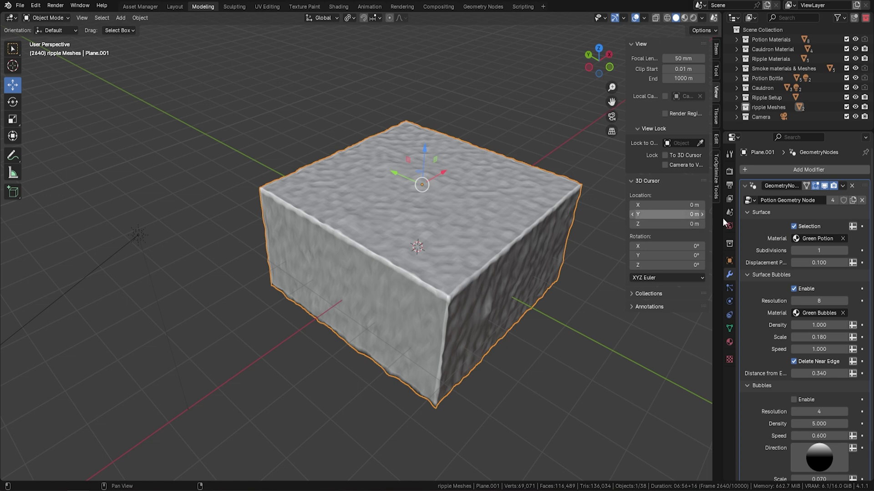
left_click(853, 227)
left_click(798, 227)
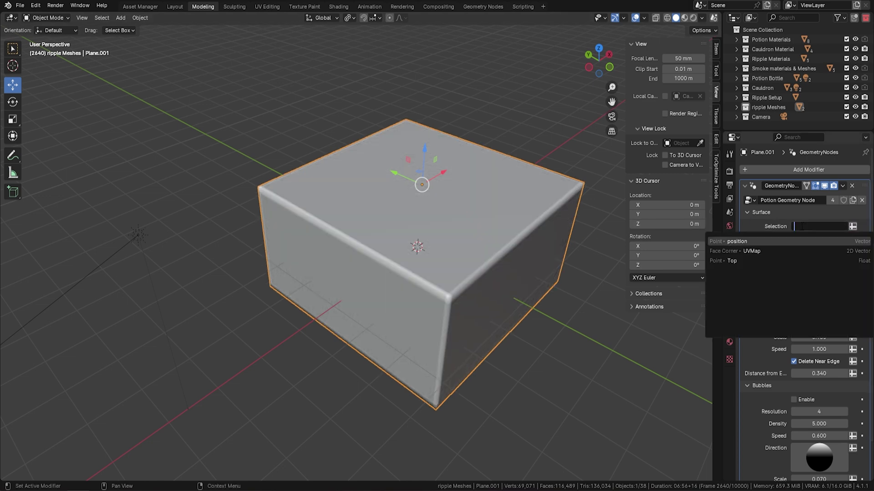
left_click(774, 261)
Step: Play the animation to check the ripples and surface bubbles on the box, then stop playback
middle_click_drag(536, 230, 477, 245)
key("space")
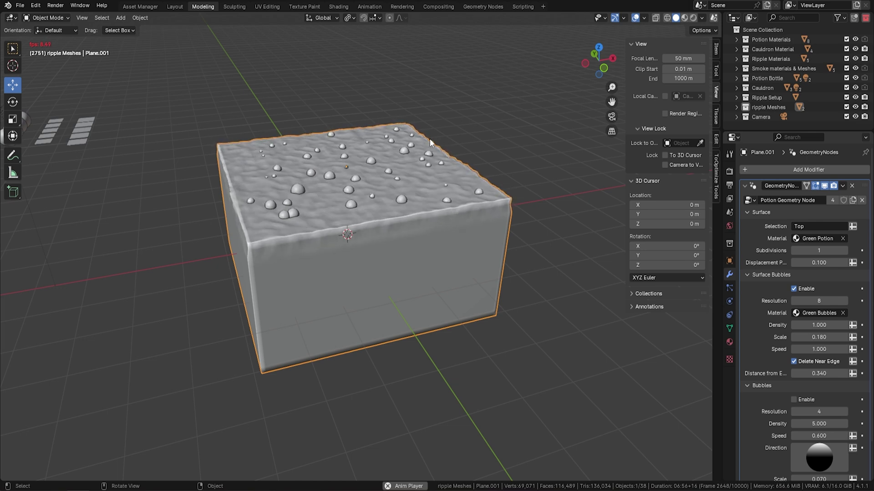
key("space")
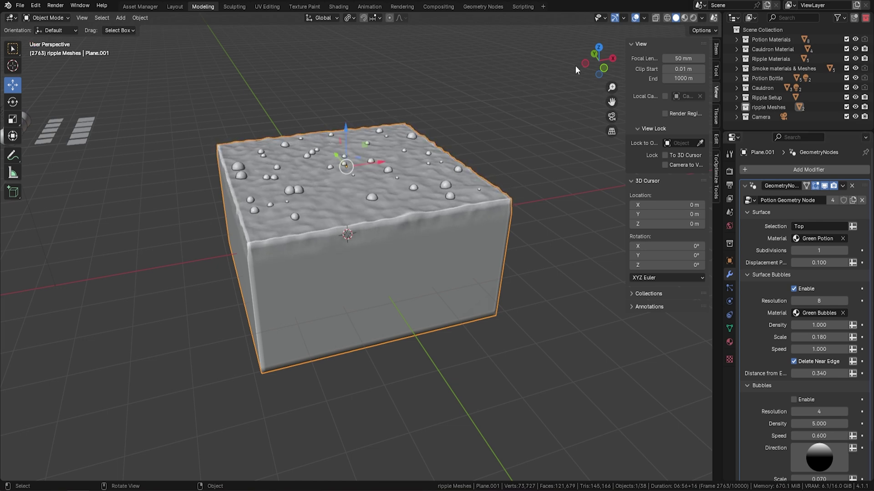
Step: Switch to wireframe display, enable Bubbles in the modifier, and play the animation briefly to view them inside the box
left_click(666, 17)
scroll(456, 222, "up", 5)
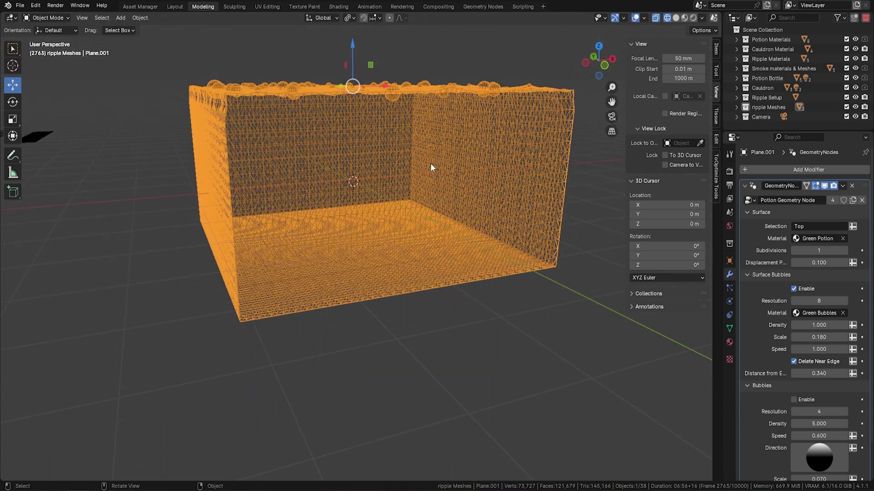
scroll(801, 360, "down", 3)
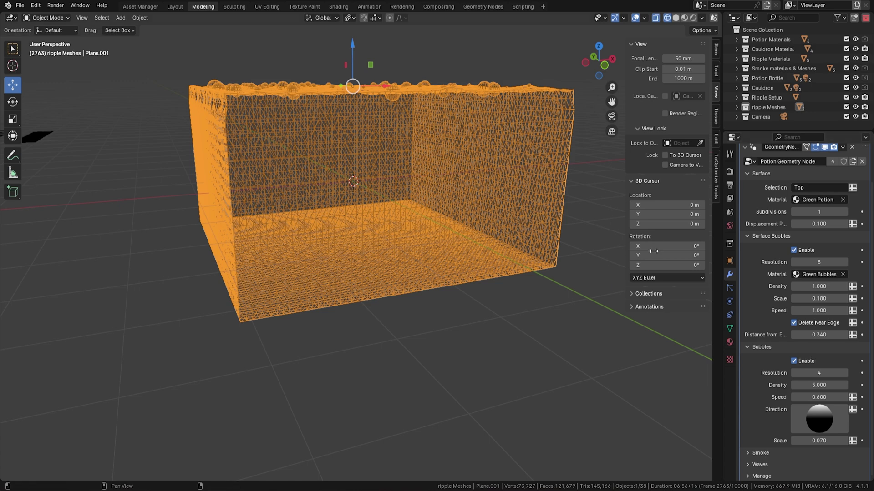
key("space")
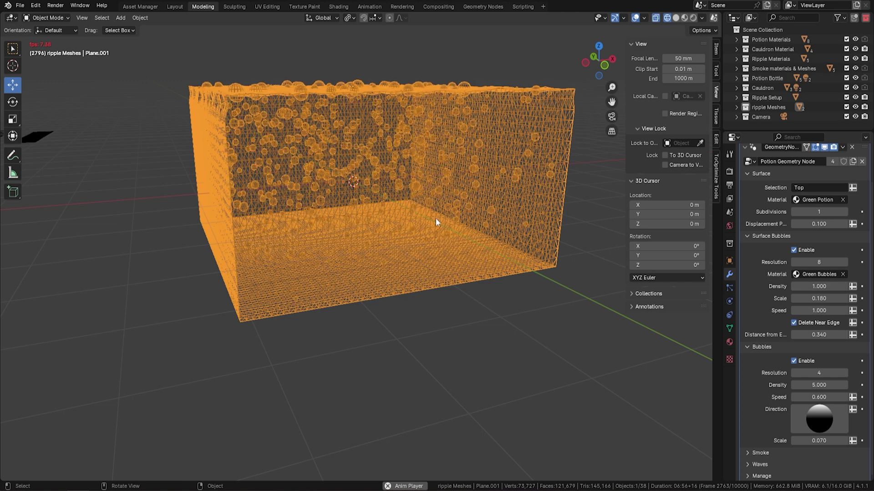
key("space")
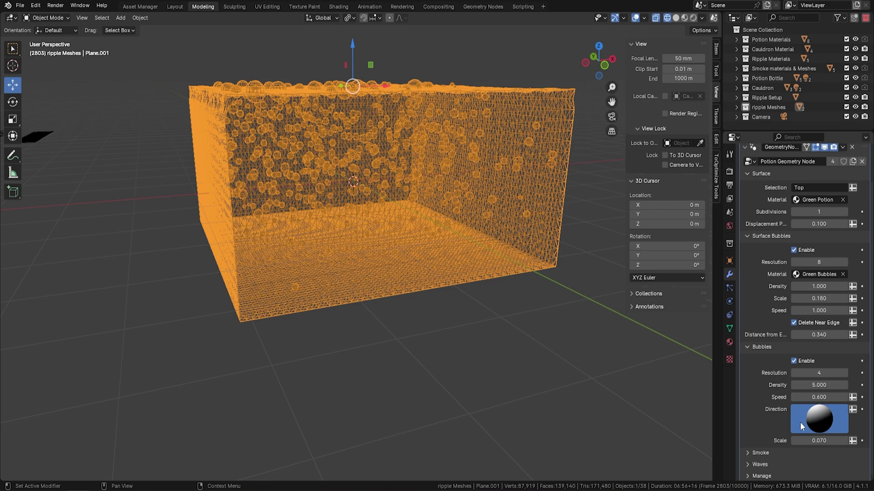
Step: With the animation playing, point the Bubbles' Direction upward and set their Scale to 0.090
key("space")
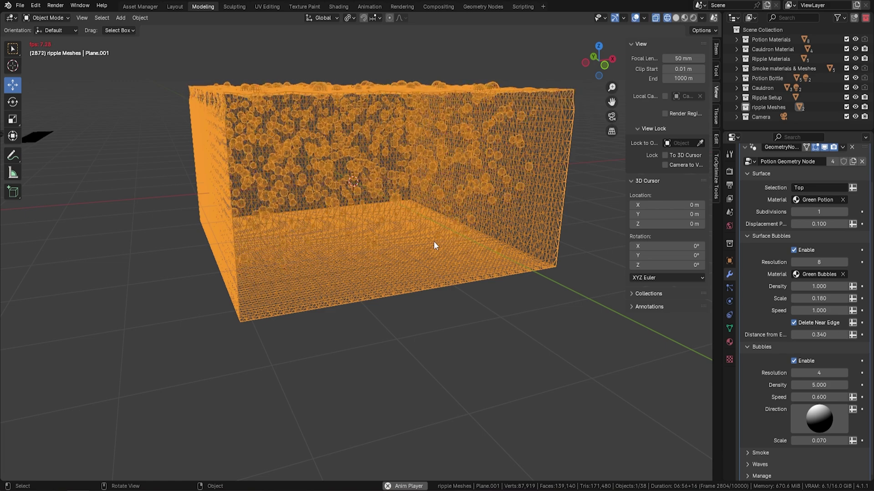
mouse_move(820, 418)
left_mouse_down()
mouse_move(821, 409)
mouse_move(833, 411)
left_mouse_up()
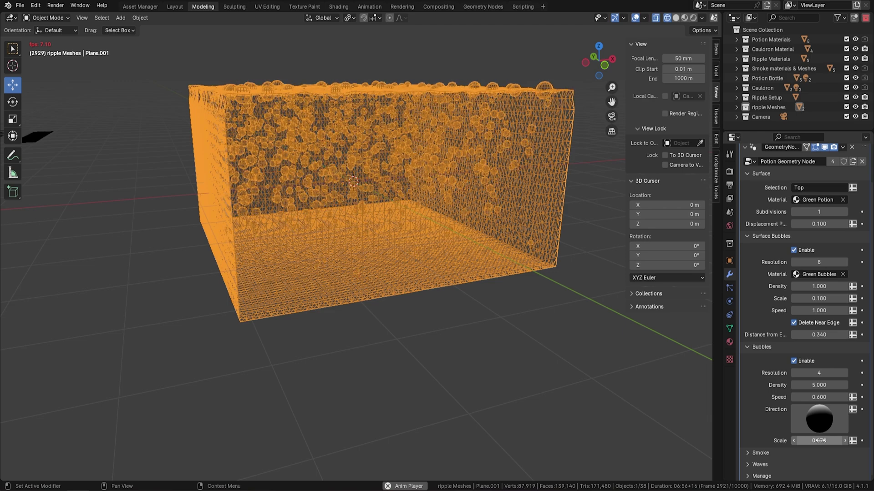
mouse_move(819, 440)
left_mouse_down()
mouse_move(803, 441)
mouse_move(829, 440)
left_mouse_up()
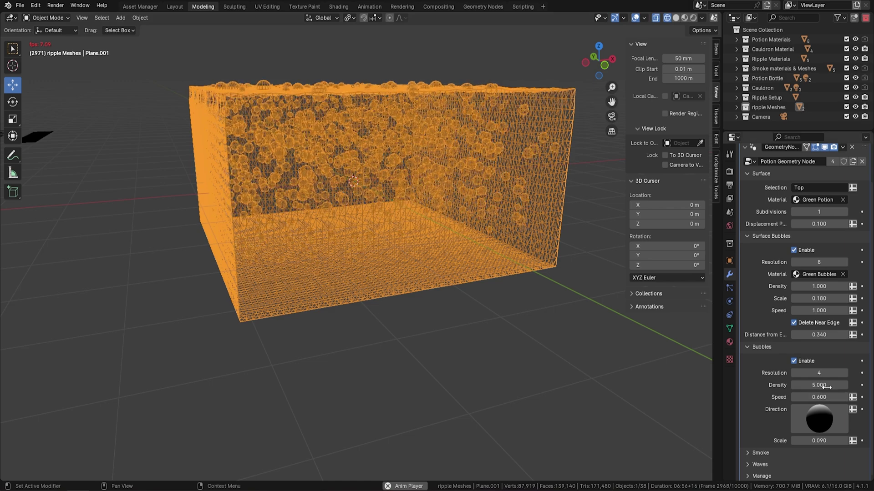
Step: Set the Bubbles' Density to 2.640 and Speed to 1.180, switching the viewport from wireframe to solid display
left_click_drag(819, 385, 799, 385)
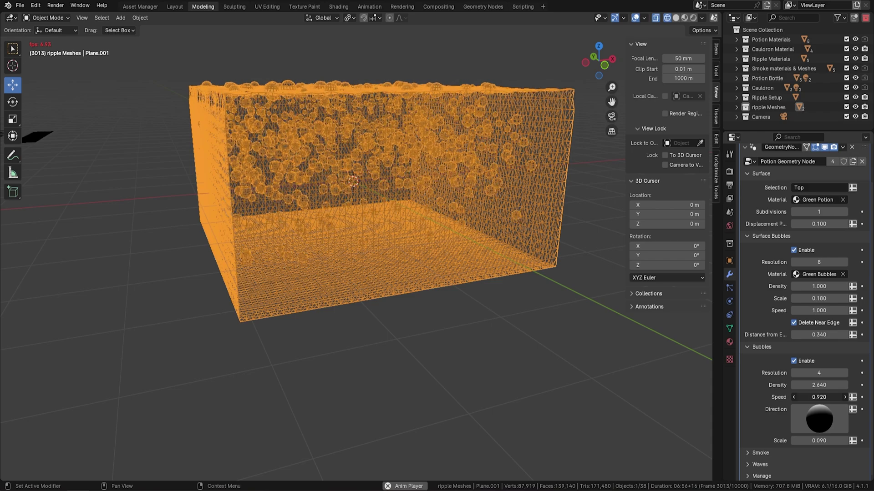
left_click_drag(819, 398, 855, 397)
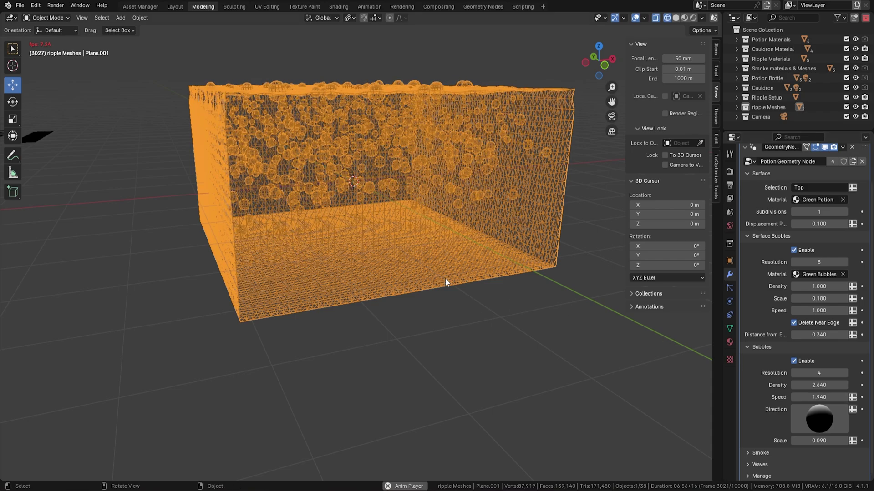
middle_click_drag(479, 170, 463, 176)
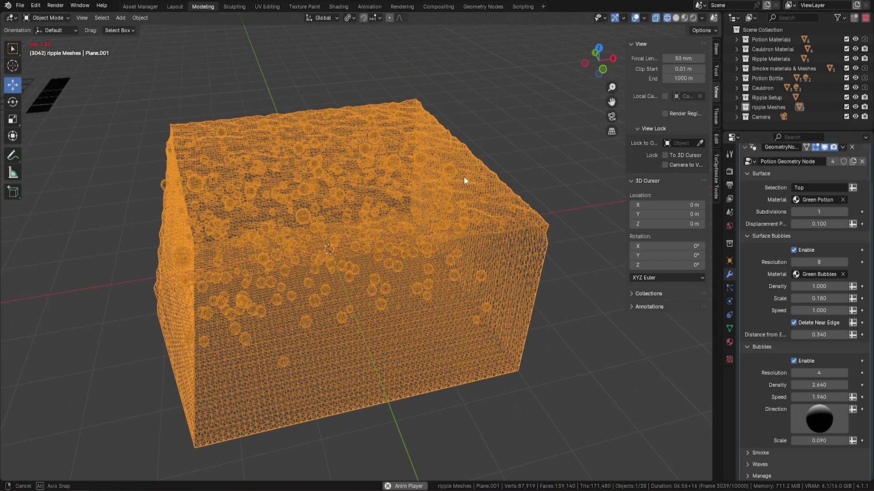
left_click(676, 19)
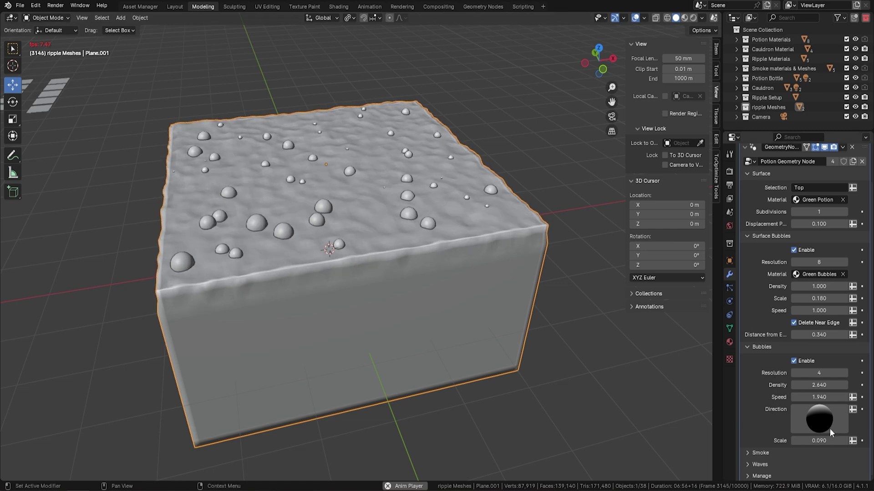
left_click_drag(819, 398, 773, 397)
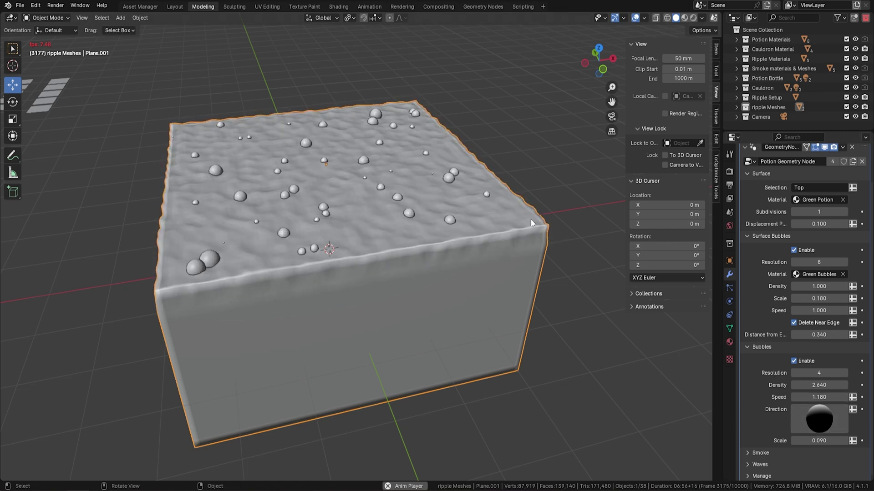
Step: Stop playback, inspect the potion box in Material Preview and Rendered display, and return to solid display
middle_click_drag(528, 180, 536, 130)
key("space")
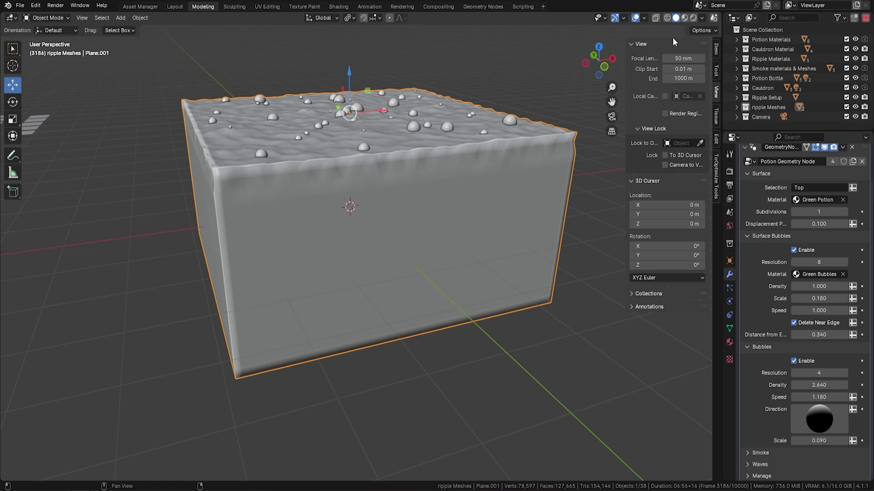
left_click(685, 17)
middle_click_drag(539, 171, 517, 189)
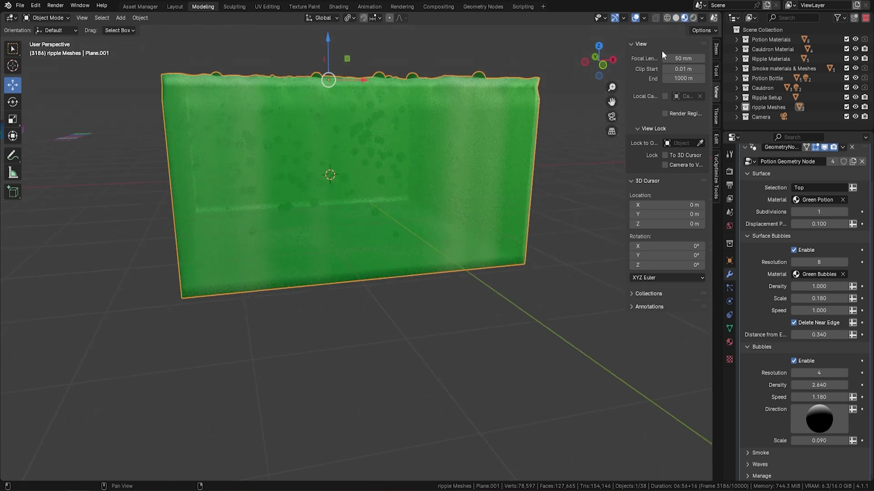
left_click(692, 17)
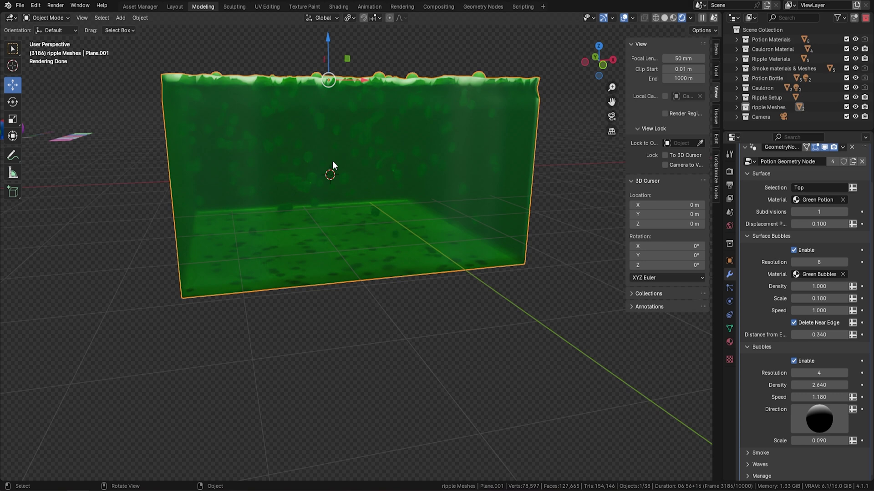
left_click(665, 18)
mouse_move(546, 192)
middle_mouse_down()
mouse_move(511, 171)
mouse_move(457, 200)
middle_mouse_up()
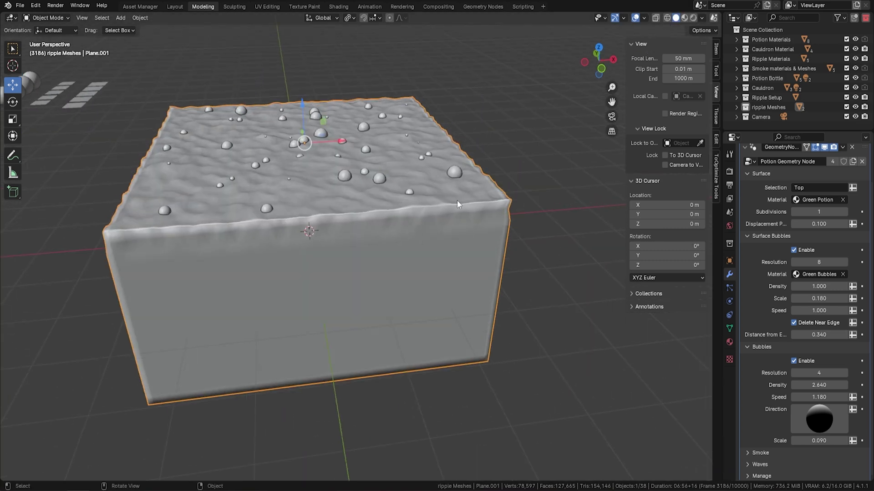
Step: Collapse the Surface Bubbles and Bubbles settings, and enable Smoke in the modifier
left_click(747, 237)
left_click(748, 286)
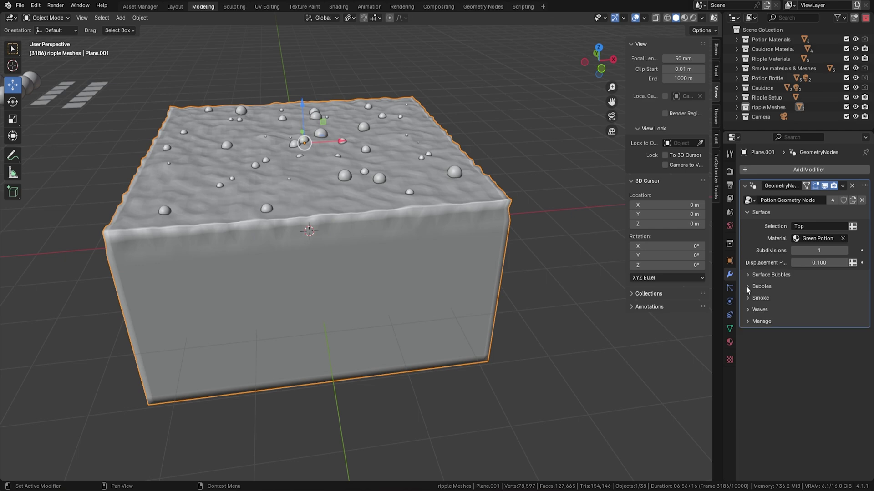
left_click(747, 298)
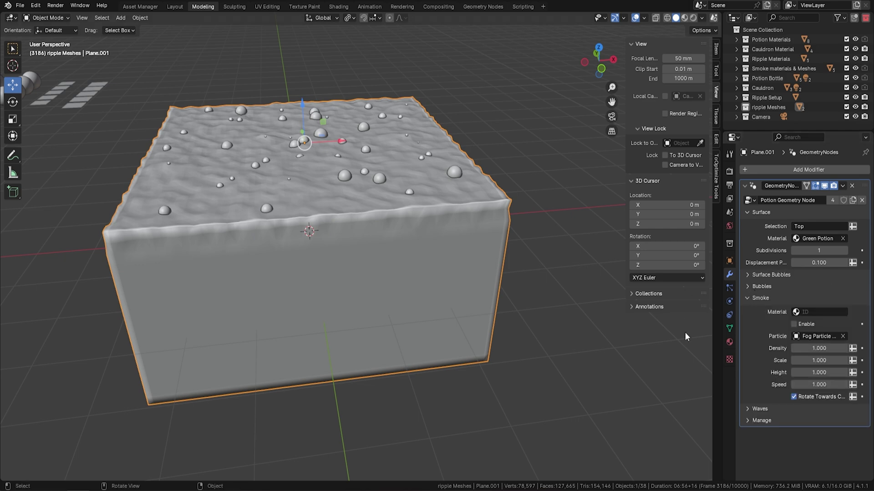
left_click(793, 325)
middle_click_drag(438, 241, 357, 187)
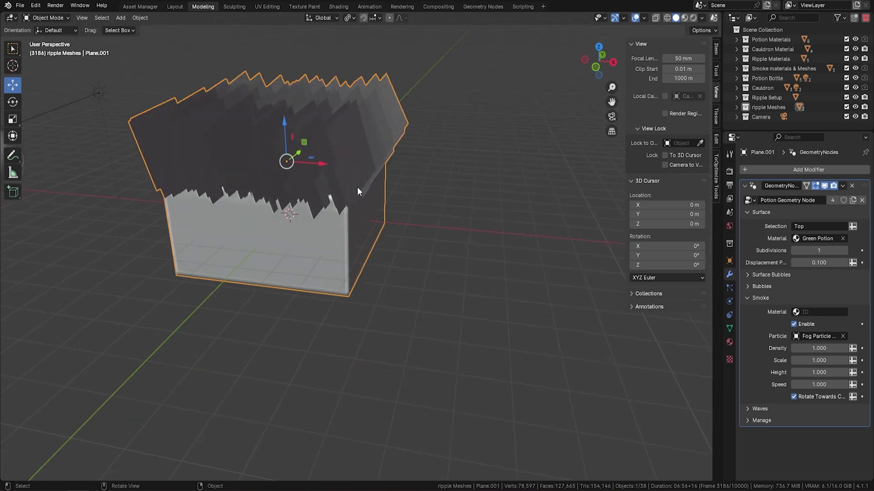
Step: Assign the Fog Green material to the Smoke and view it in Material Preview
left_click(813, 312)
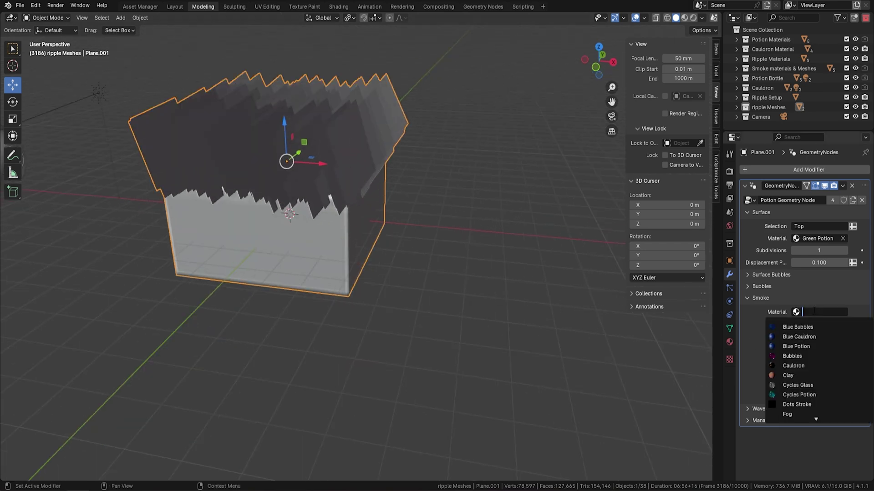
type("fog")
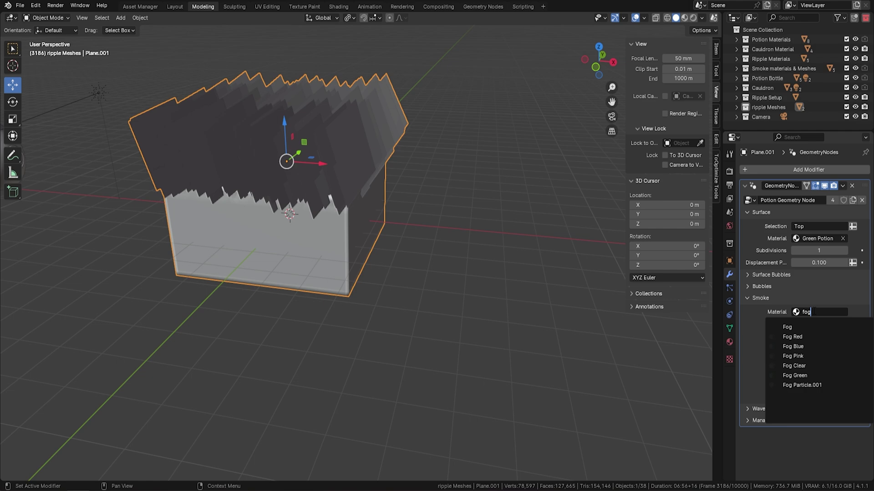
key("Down")
key("Down")
key("Down")
key("Down")
key("Down")
key("Down")
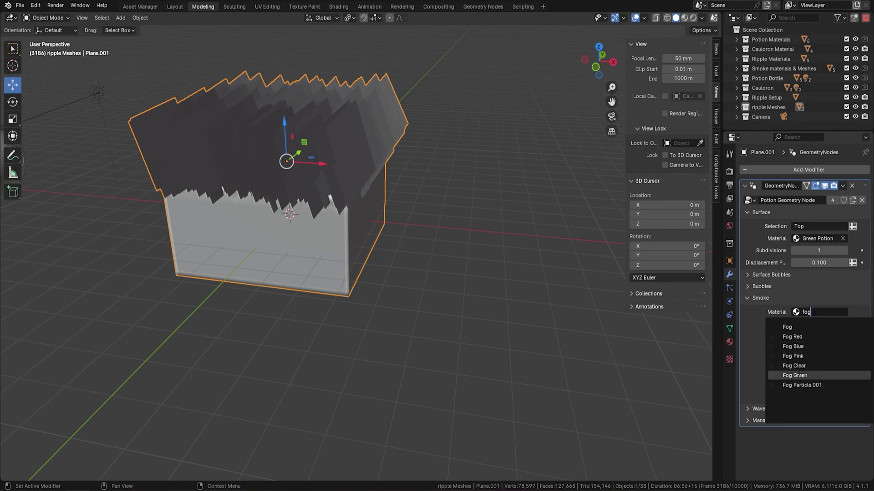
key("Return")
left_click(683, 18)
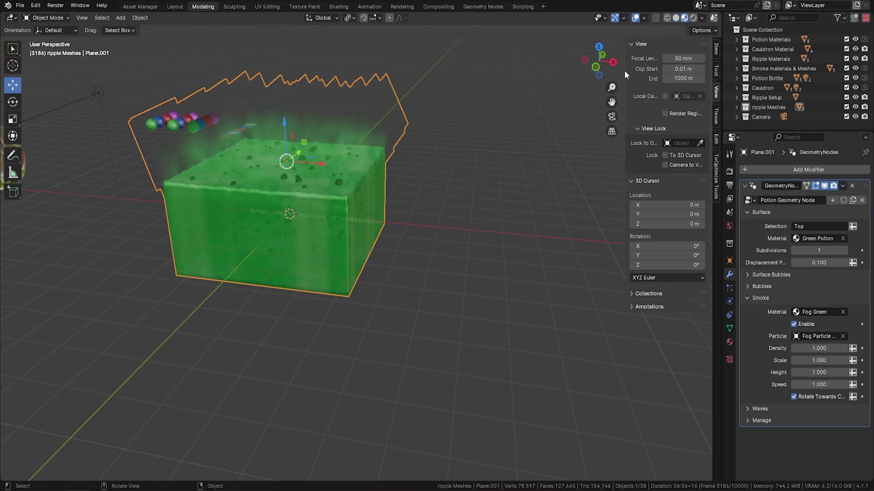
scroll(407, 225, "up", 4)
scroll(446, 219, "down", 4)
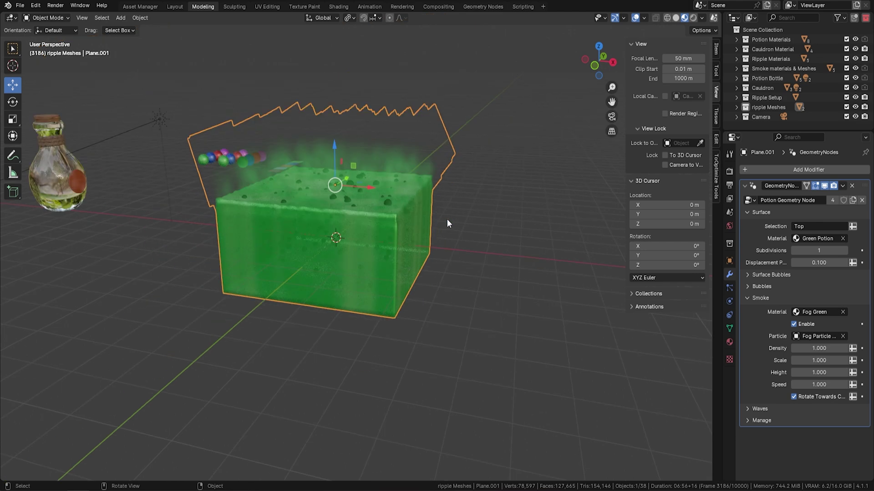
Step: With the animation playing, turn off the Smoke's Rotate Towards option and set its Height to 3.560 and Speed to 3.230
key("space")
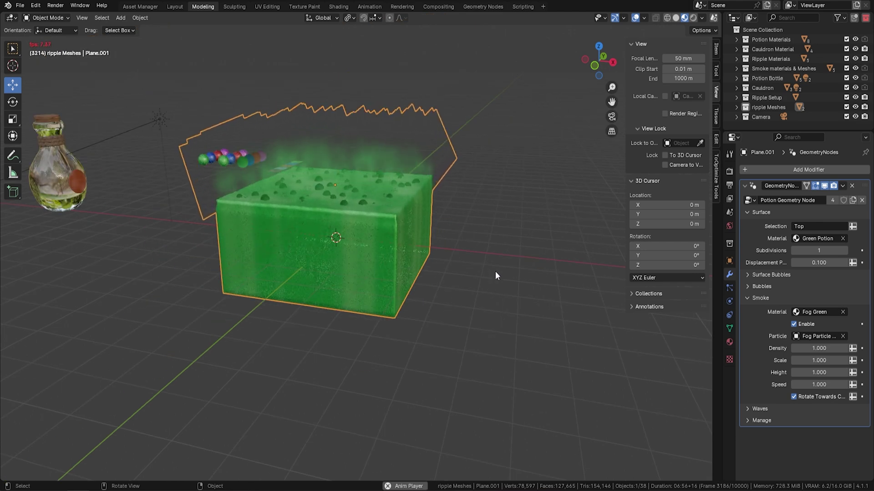
left_click(793, 397)
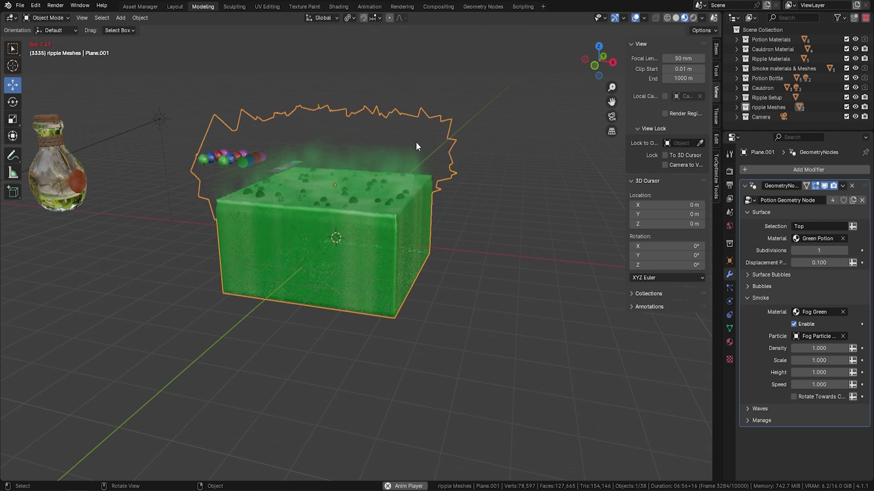
left_click_drag(810, 371, 837, 371)
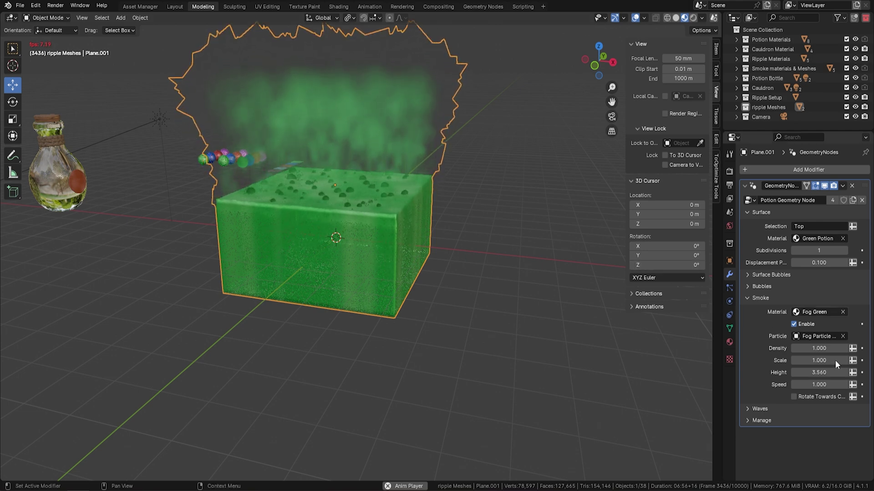
mouse_move(819, 384)
left_mouse_down()
mouse_move(846, 385)
mouse_move(818, 386)
left_mouse_up()
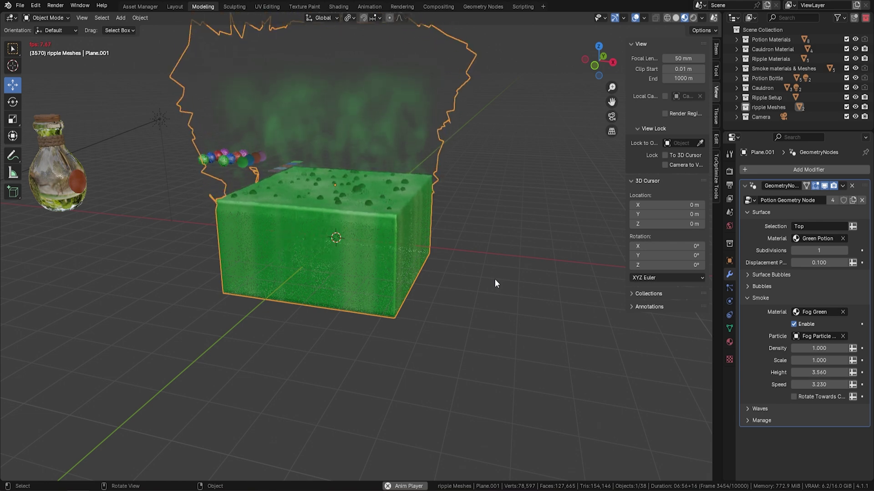
Step: Set the Smoke's Density to 3, watch the thicker smoke, and stop playback
left_click(814, 348)
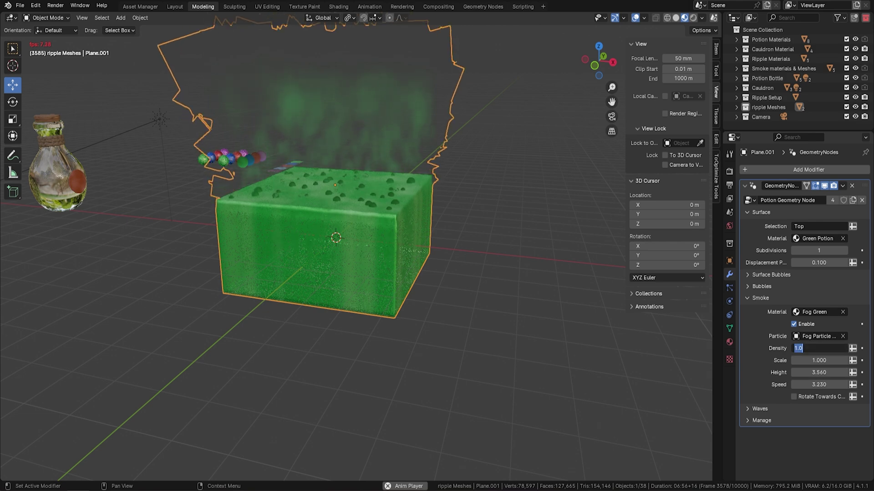
type("3")
key("Return")
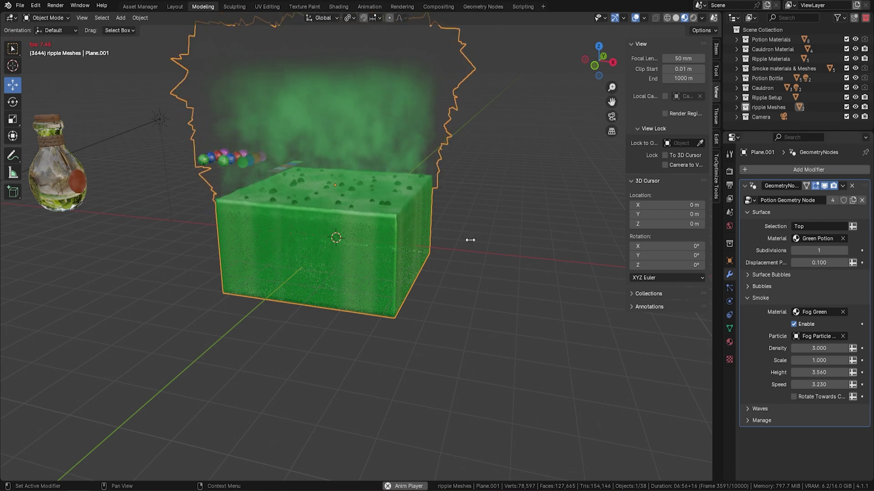
key("space")
mouse_move(490, 204)
middle_mouse_down()
mouse_move(506, 220)
mouse_move(498, 212)
middle_mouse_up()
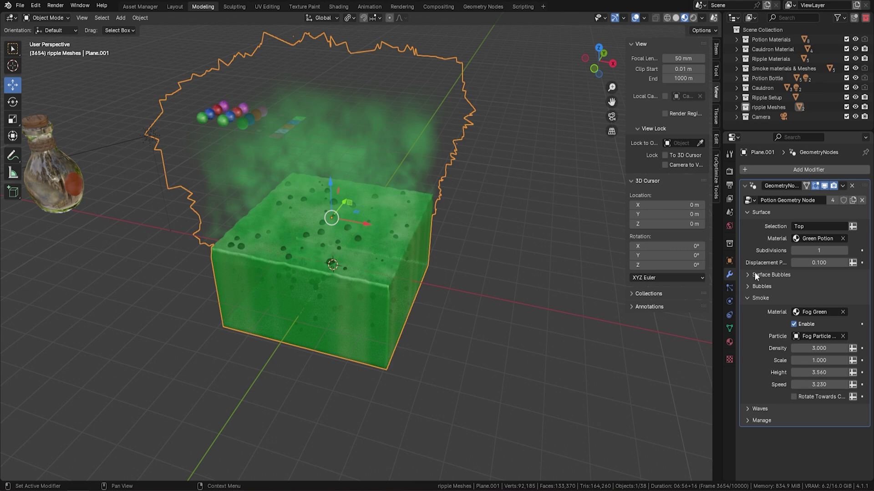
Step: Disable Smoke in the modifier and frame the potion box in the viewport
left_click(747, 298)
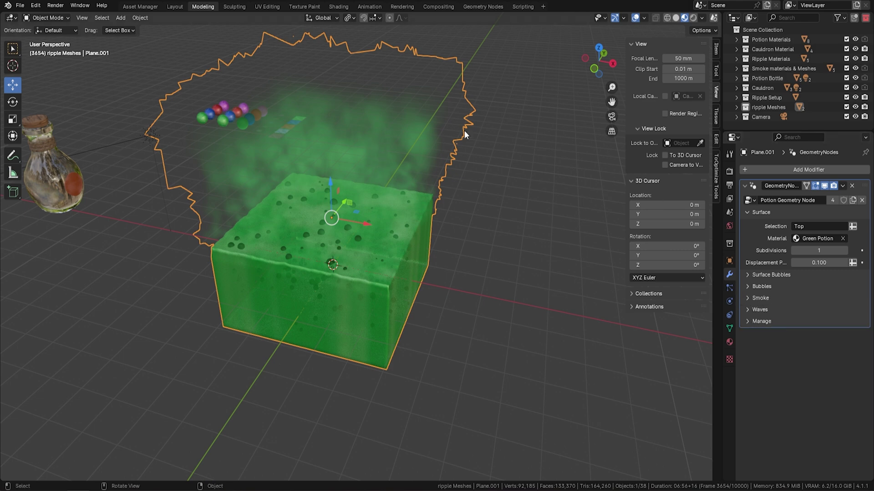
left_click(751, 299)
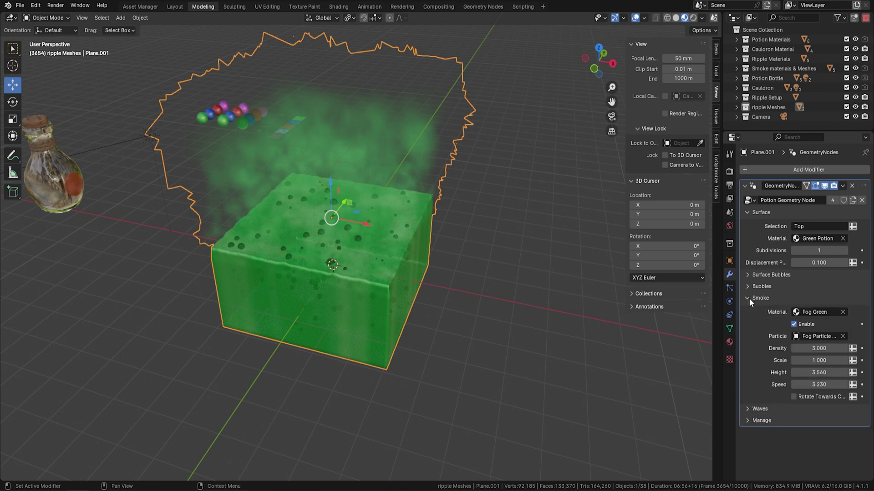
left_click(795, 324)
key("KP_Decimal")
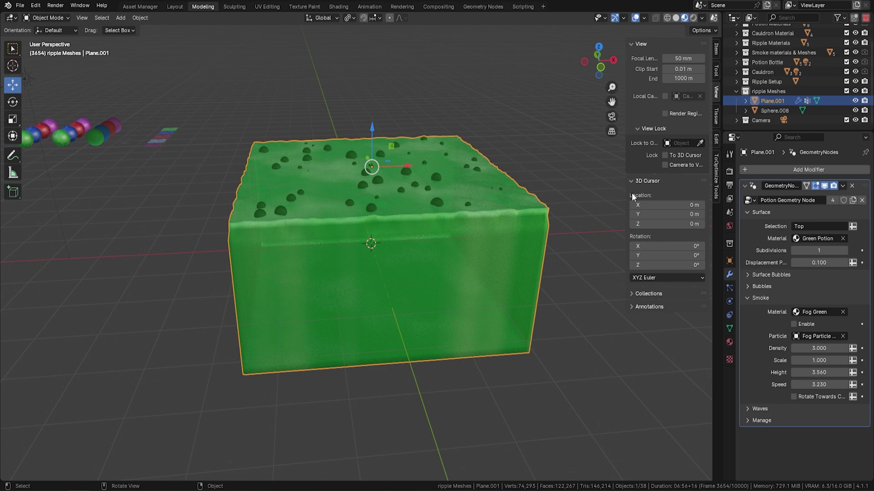
Step: Change the Surface material from Green Potion to the green Water Ripple material
left_click(824, 242)
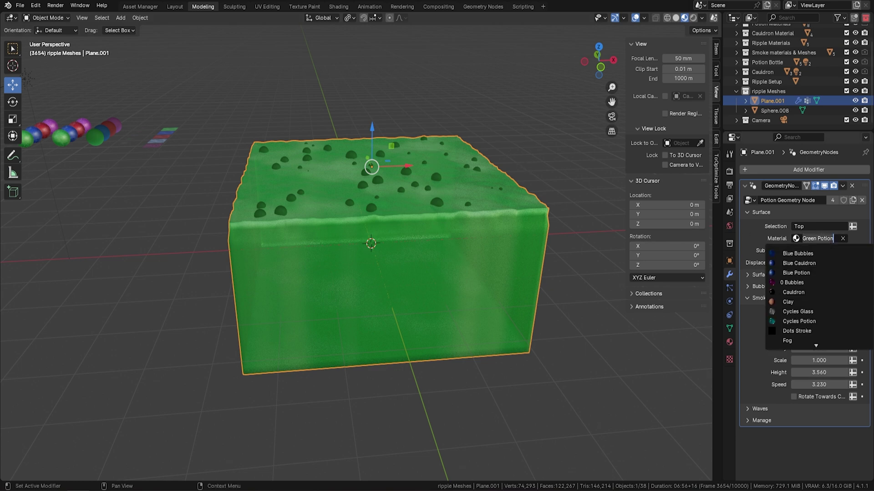
type("gree")
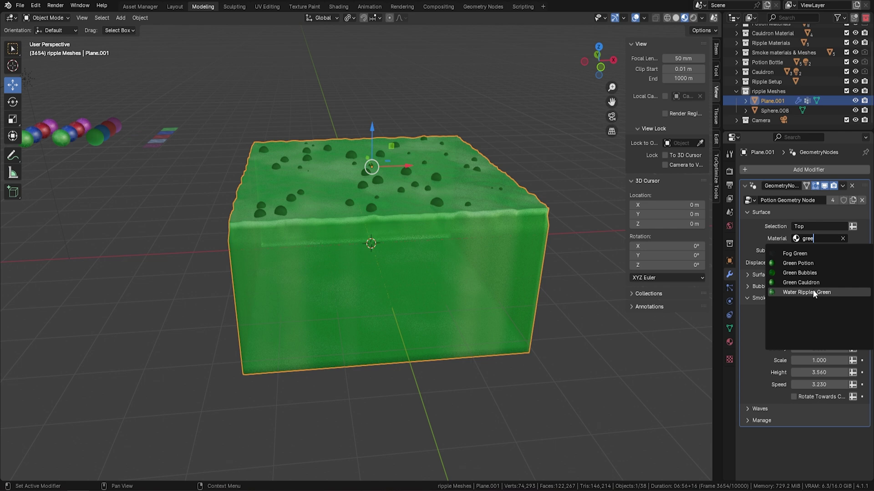
left_click(812, 293)
Step: Select the wooden spoon beyond the cauldron and move it along the X axis into the green potion box
scroll(327, 201, "down", 6)
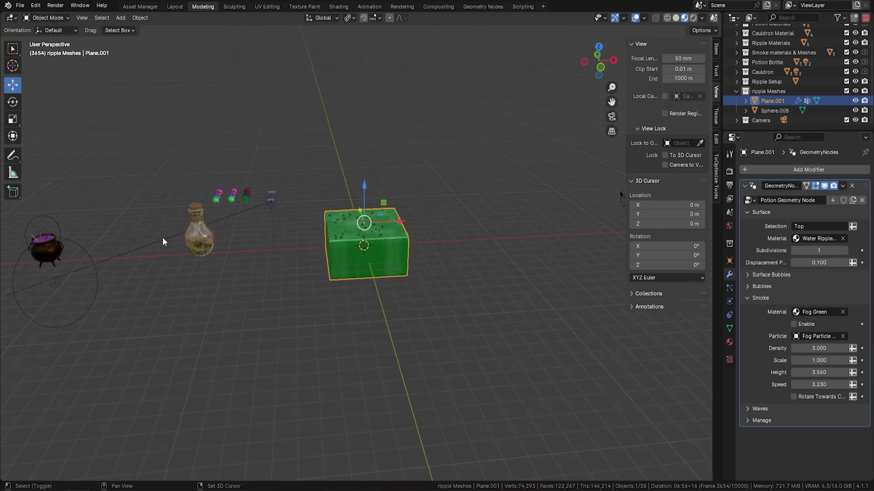
scroll(163, 240, "left", 5, "ctrl")
left_click(159, 233)
middle_click_drag(333, 256, 222, 261, "shift")
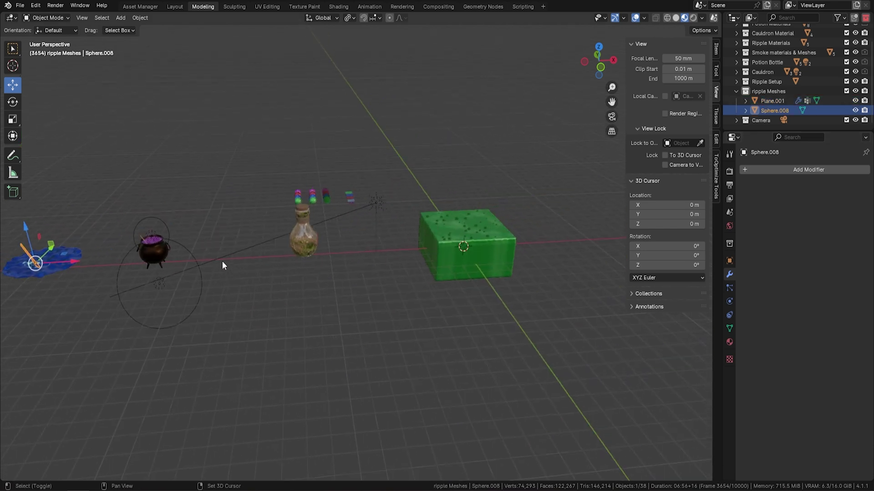
left_click_drag(76, 262, 492, 241)
scroll(476, 252, "up", 4)
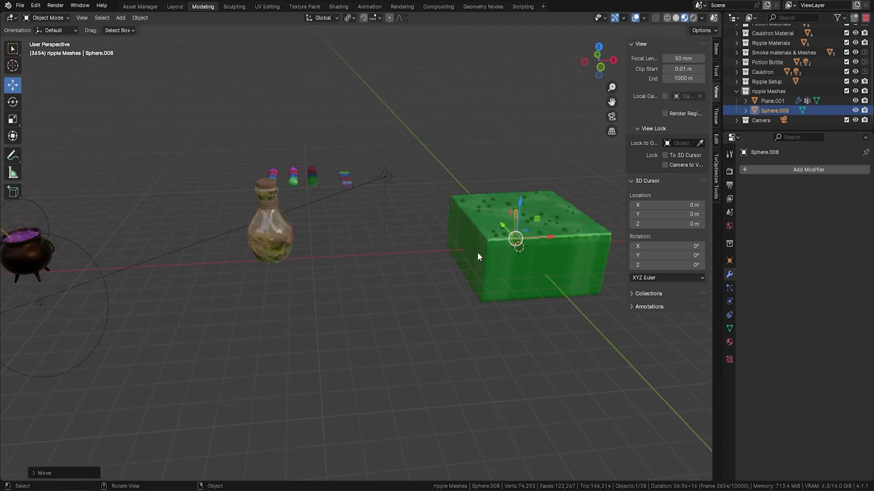
Step: Enlarge the spoon and raise it so its bowl is partly dipped into the potion's top surface
key("s")
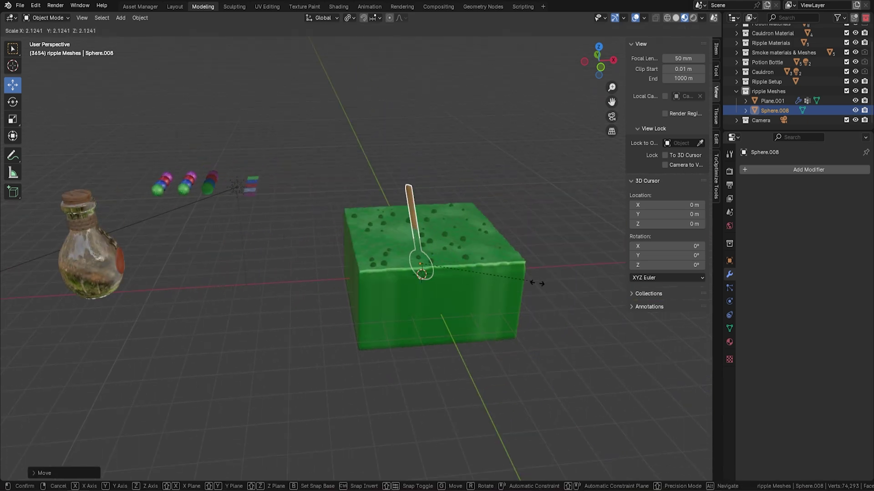
left_click(474, 233)
left_click_drag(424, 231, 440, 196)
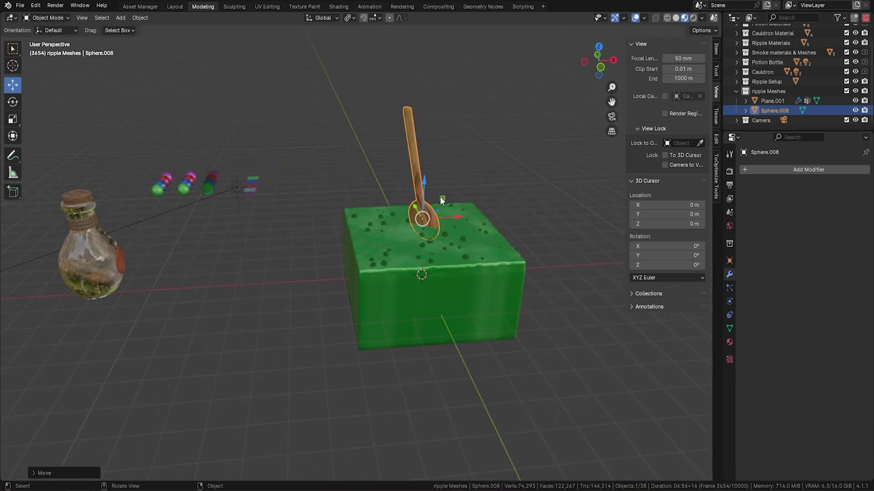
Step: Rotate the spoon about the global Z axis so the hollow of its bowl faces the front of the potion box
key("r")
key("z")
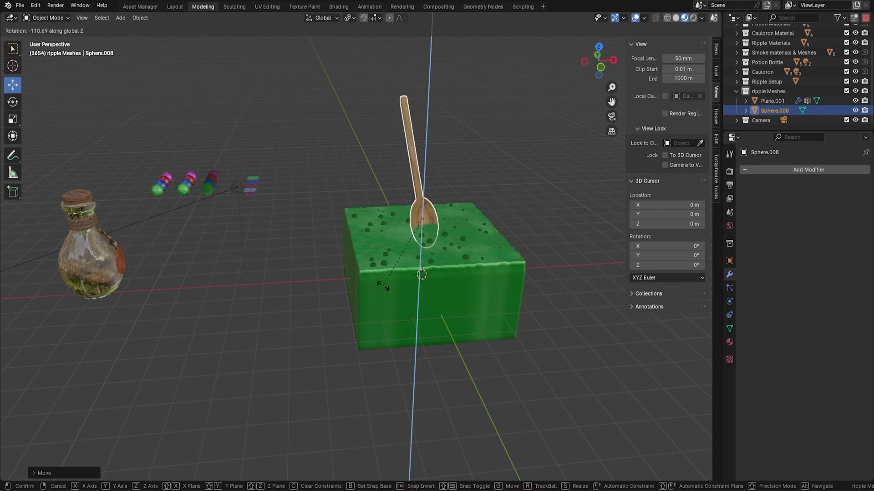
left_click(458, 256)
scroll(438, 239, "up", 3)
middle_click_drag(439, 242, 384, 216)
scroll(398, 305, "down", 3)
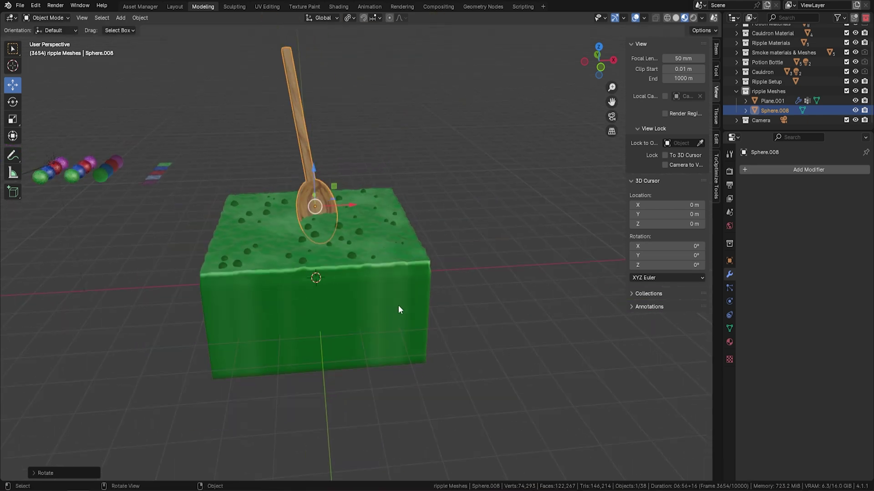
Step: Select the green potion box and enable Waves in its Potion Geometry Node modifier
left_click(357, 230)
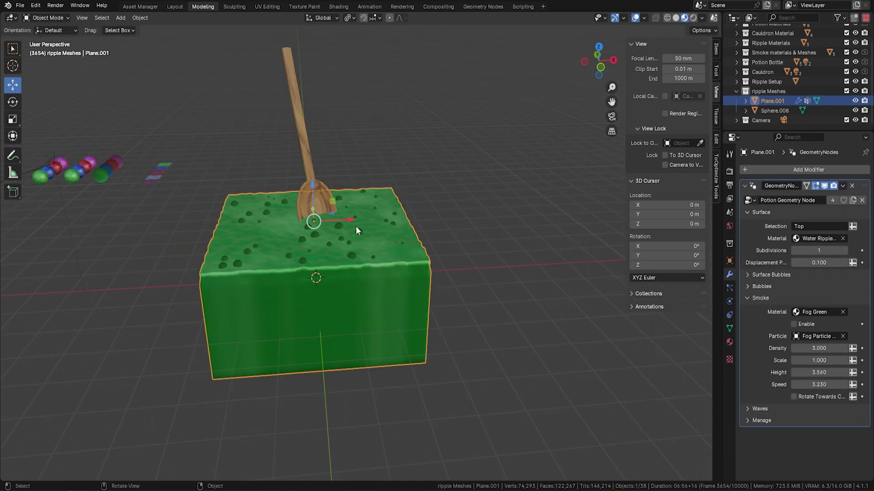
left_click(747, 297)
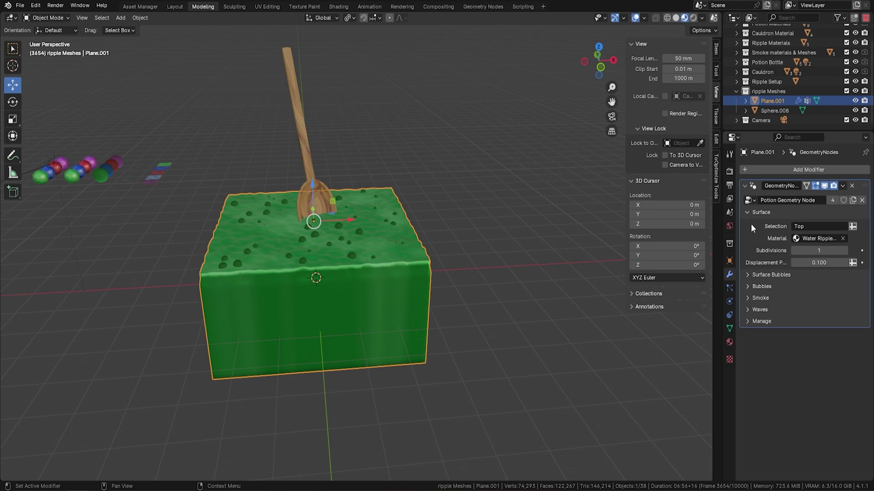
left_click(747, 310)
left_click(794, 323)
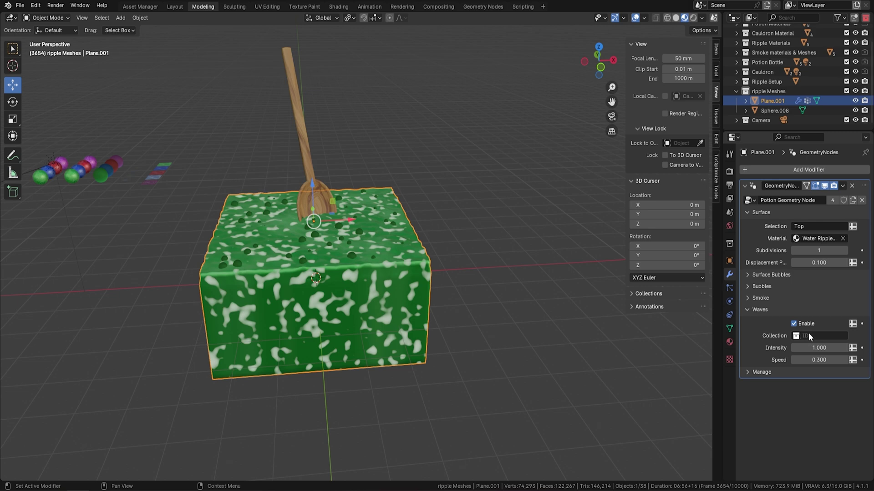
Step: Set the Waves collection to ripple Meshes and move the potion box Plane.001 out of that collection
left_click(304, 149)
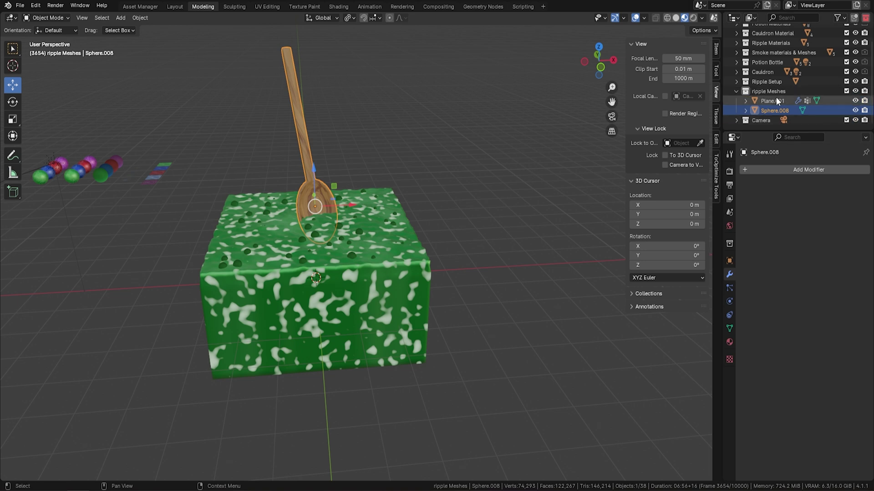
left_click(419, 246)
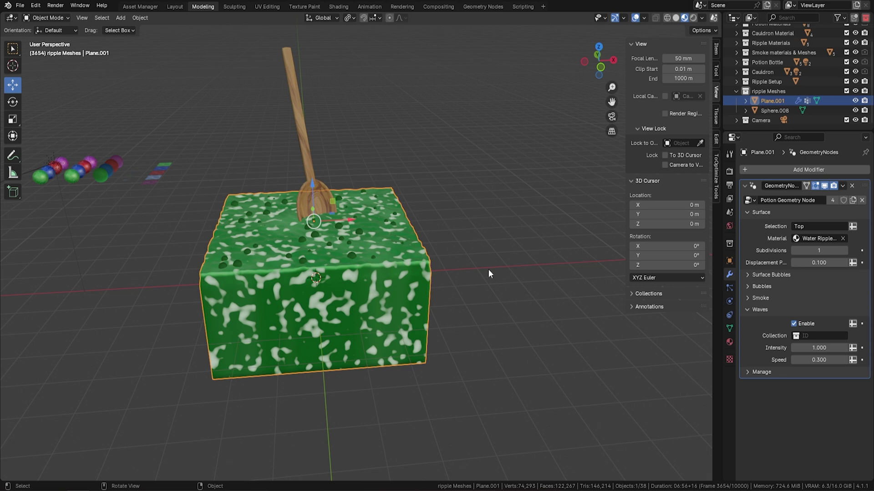
left_click(823, 336)
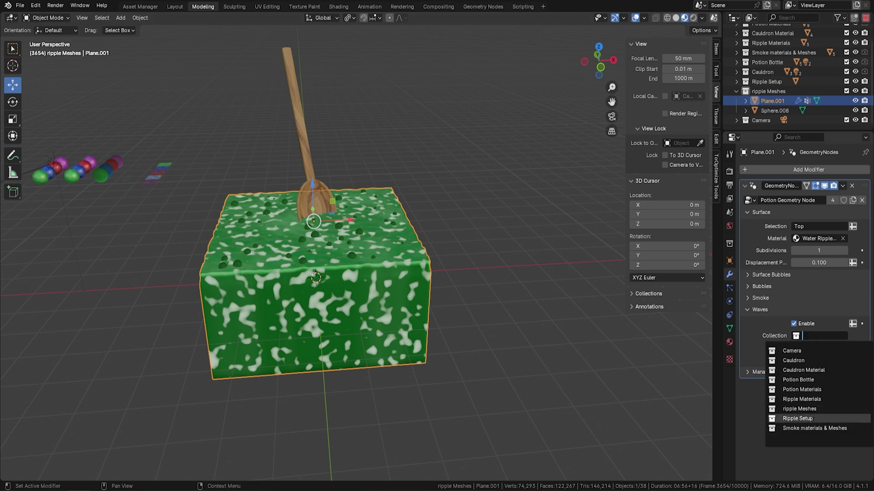
key("Up")
key("Return")
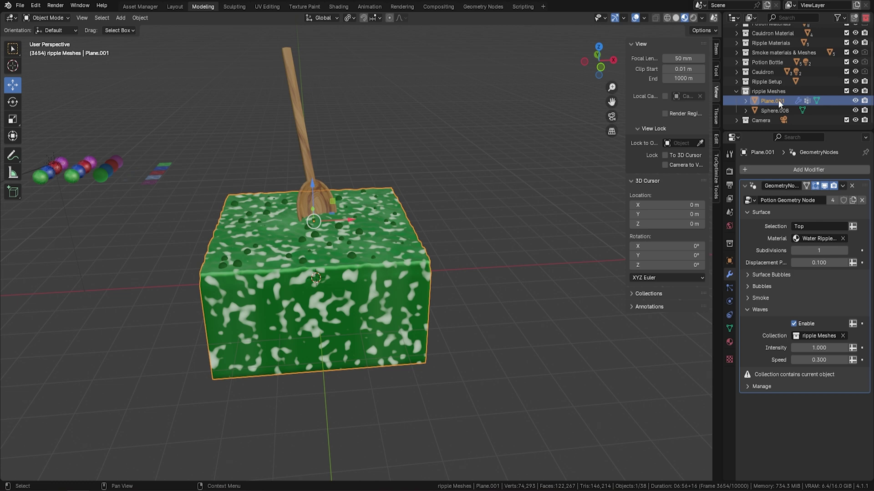
left_click_drag(768, 122, 766, 127)
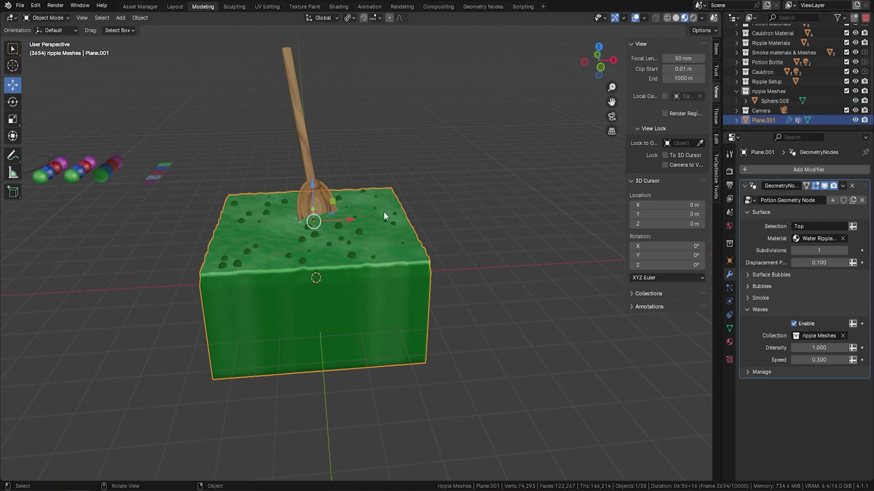
middle_click_drag(384, 216, 307, 184)
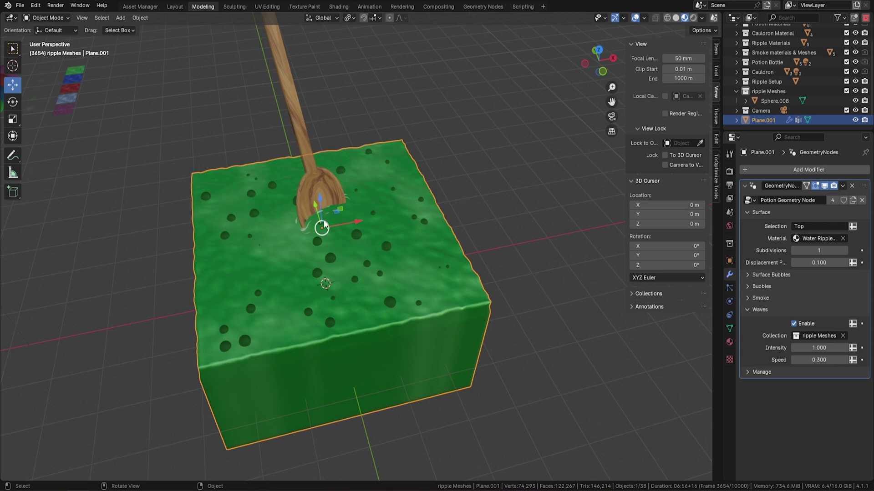
Step: Play the animation and set the Waves Speed to 0.570 and Intensity to 1.520
key("space")
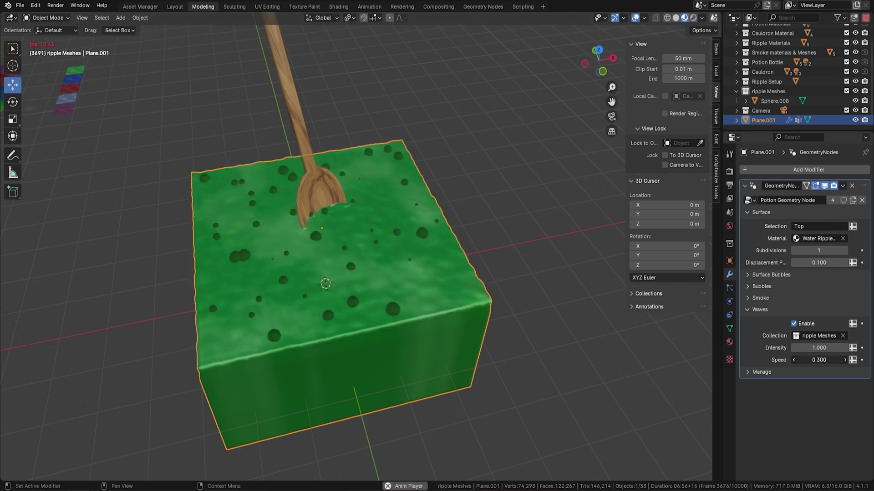
left_click_drag(819, 360, 833, 348)
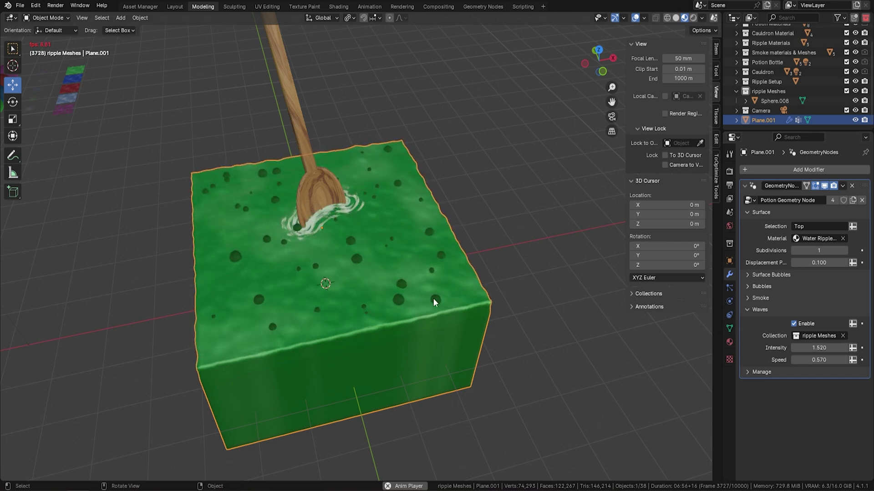
scroll(433, 298, "down", 3)
scroll(409, 255, "up", 2)
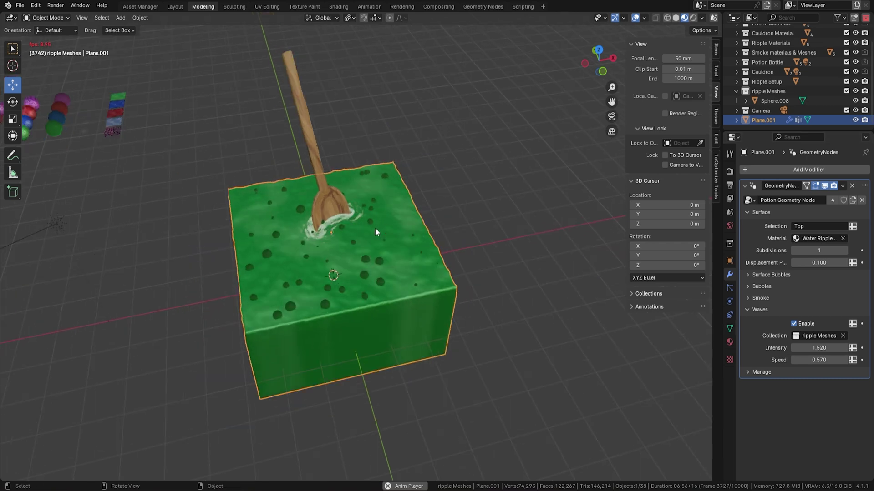
Step: Move the spoon to the potion's far corner on the negative X side, keeping its bowl partly dipped in the surface
left_click(336, 198)
key("g")
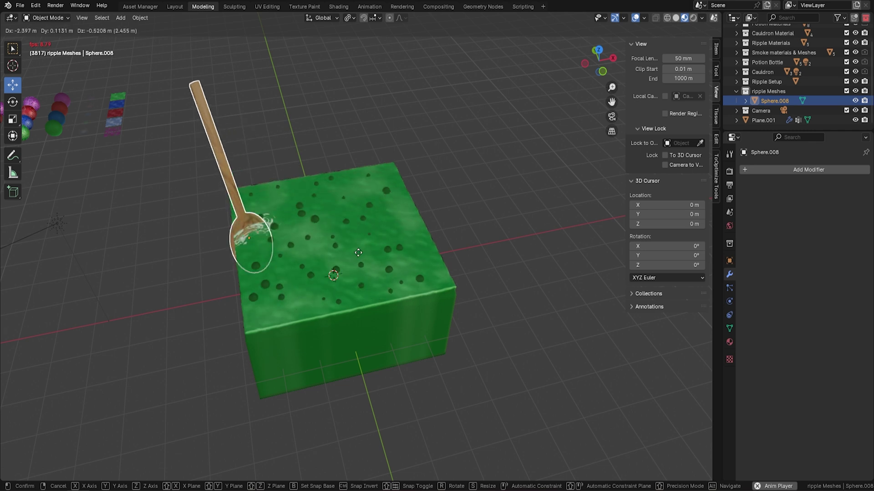
left_click(364, 227)
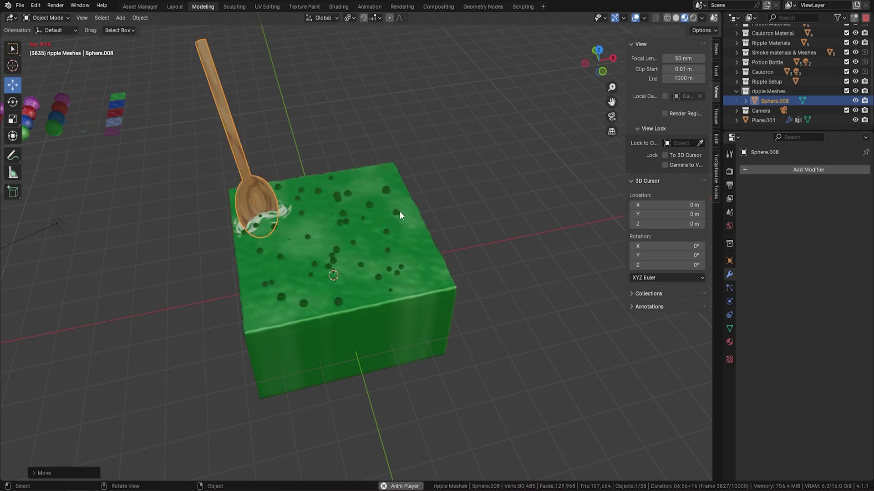
Step: Add an ico sphere, place it half-submerged in the potion surface away from the spoon, and play the wave animation
key("shift+a")
mouse_move(397, 212)
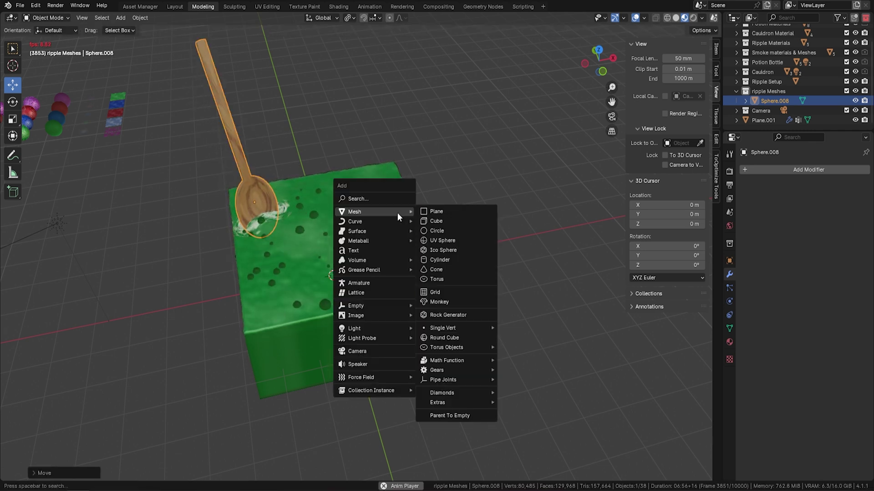
left_click(461, 251)
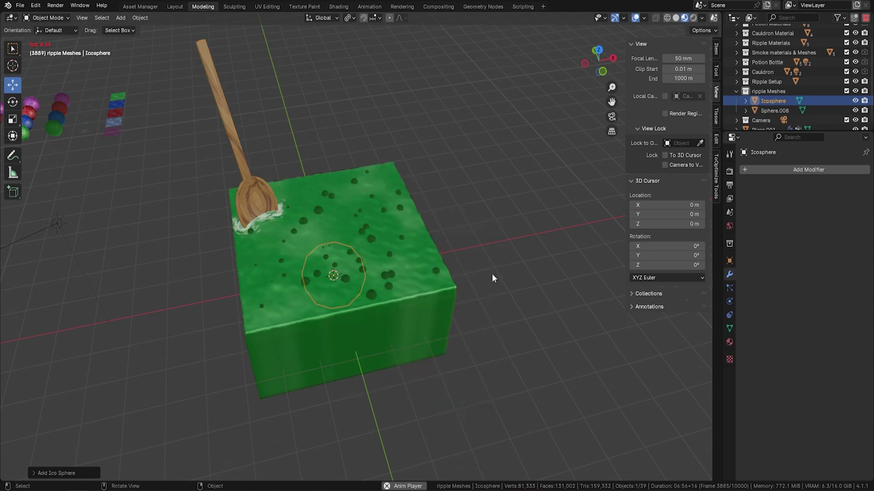
middle_click_drag(492, 274, 471, 257)
key("shift+space")
left_click(407, 264)
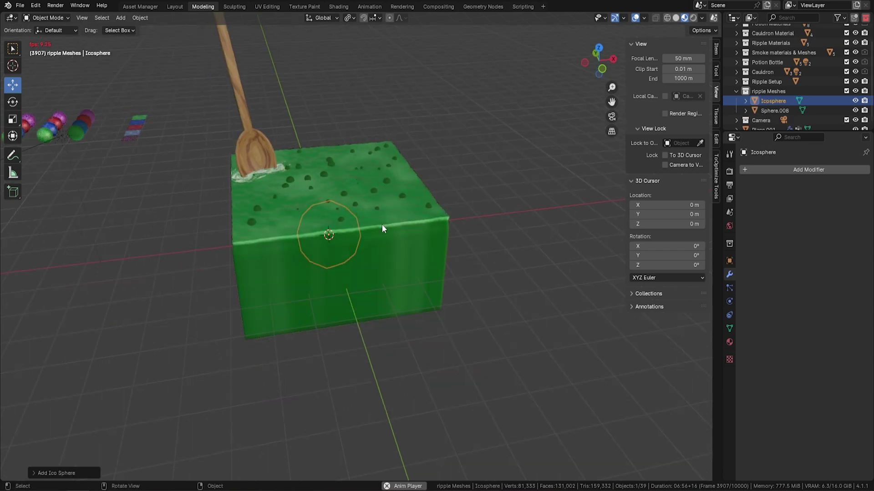
key("space")
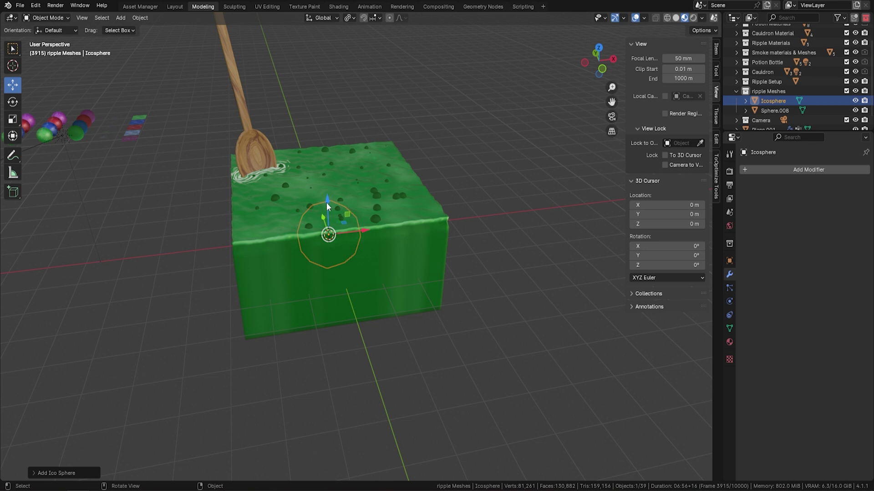
left_click_drag(326, 203, 412, 168)
middle_click_drag(465, 202, 484, 218)
key("space")
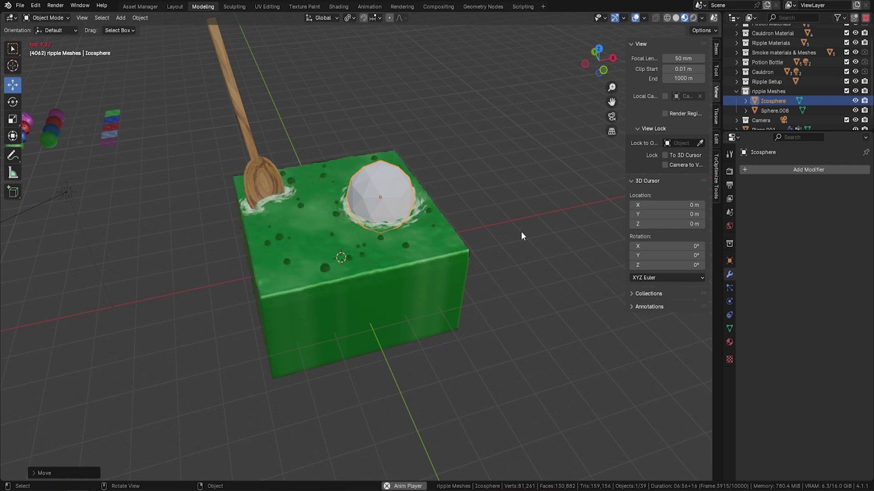
Step: Add a cube and move it along the X axis until it stands clear beside the potion box
scroll(278, 249, "down", 3)
left_click(332, 288)
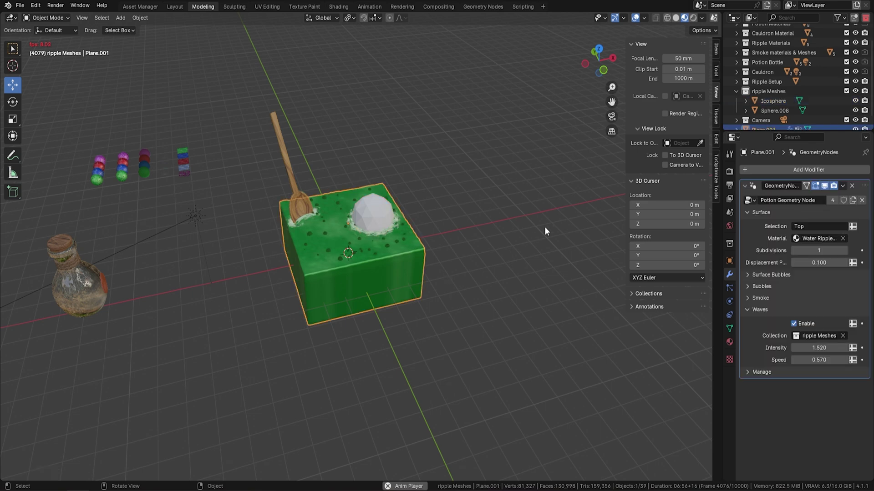
middle_click_drag(432, 246, 417, 261)
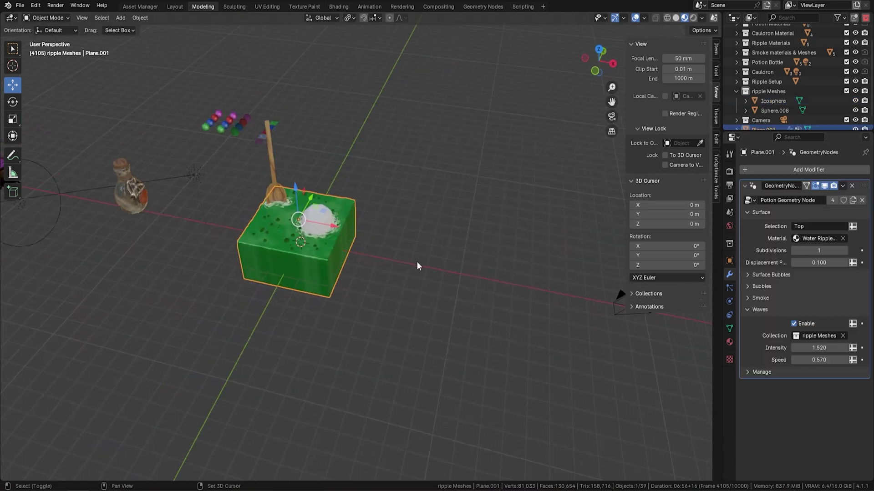
key("shift+a")
left_click(455, 270)
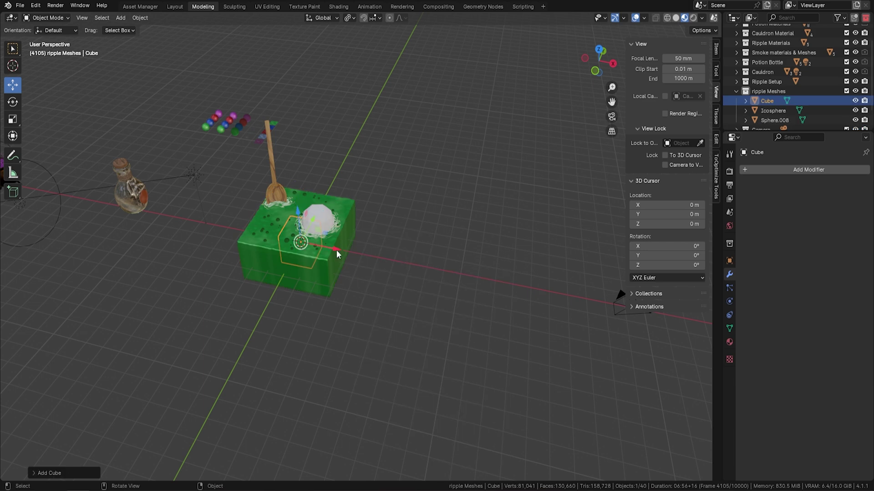
key("g")
key("x")
left_click(448, 274)
middle_click_drag(539, 217, 325, 255)
Step: Add a Geometry Nodes modifier to the new cube and assign the Potion Geometry Node group to it
left_click(796, 172)
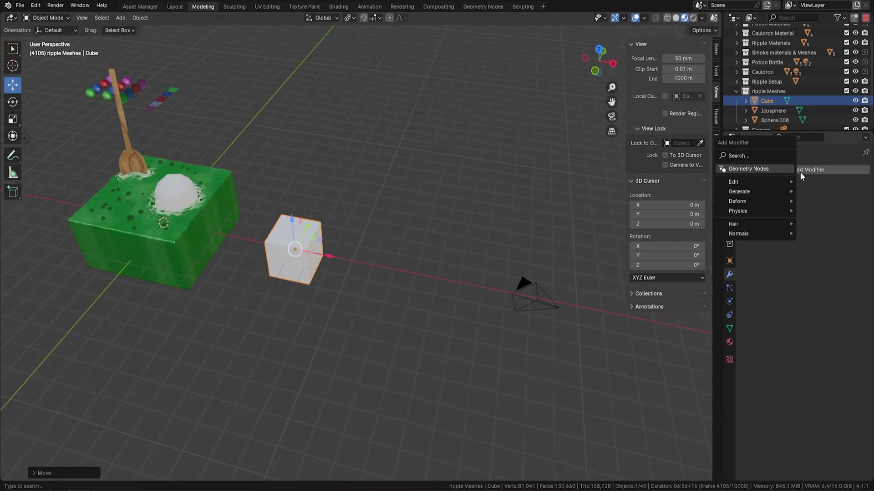
left_click(758, 168)
left_click(748, 200)
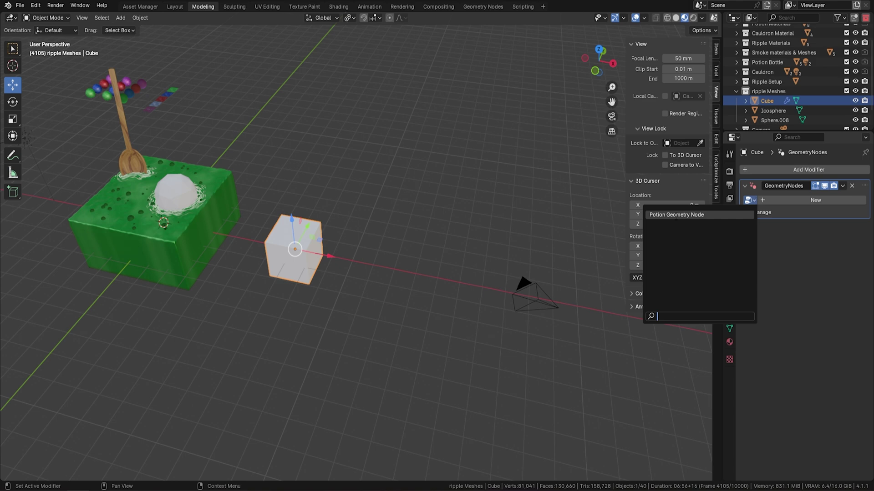
left_click(676, 214)
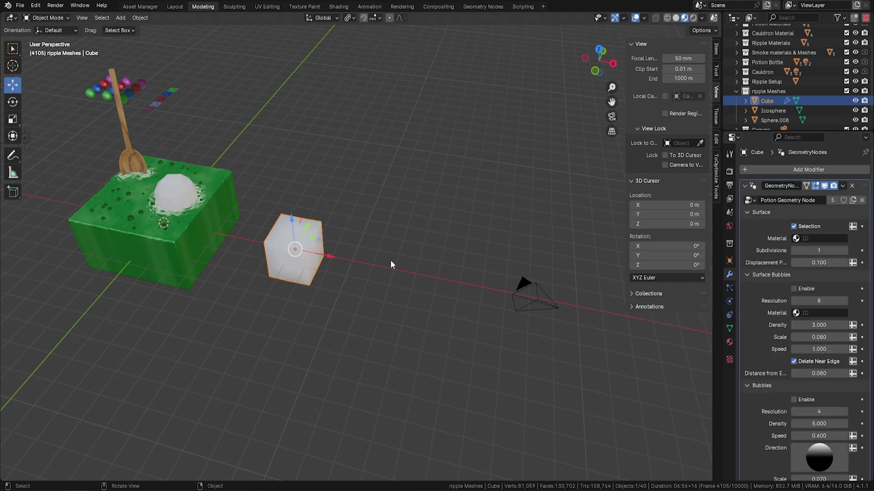
middle_click_drag(391, 260, 333, 229)
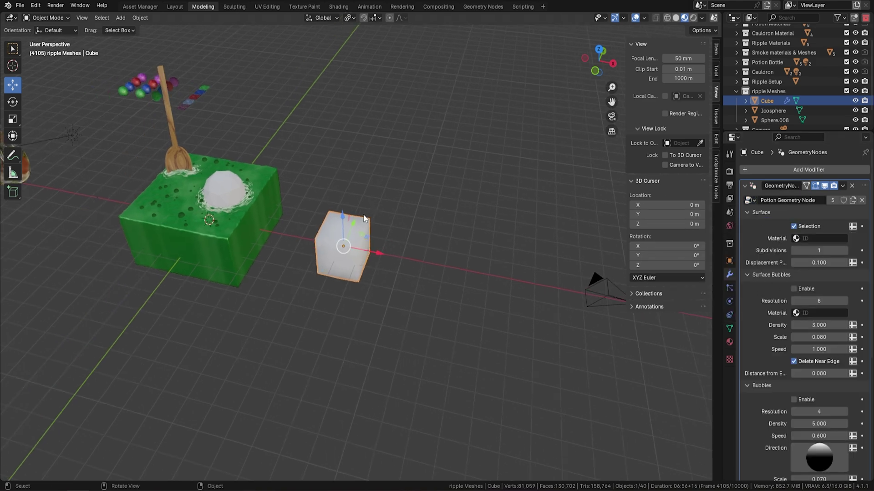
Step: Launch a second Blender 4.1 instance with a new, empty scene
key("ctrl+shift+o")
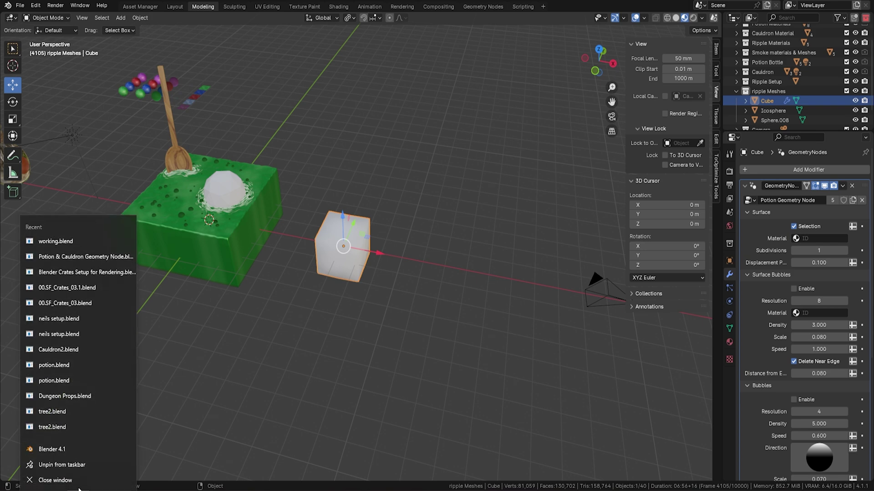
left_click(63, 453)
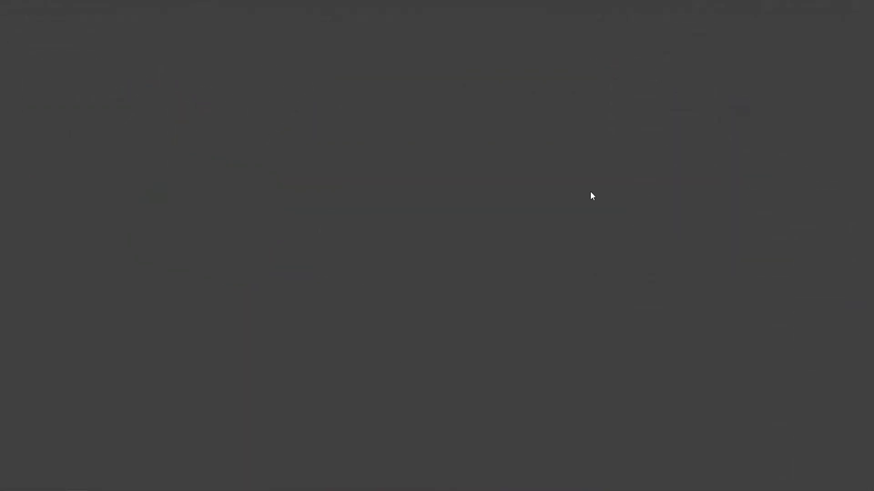
left_click(230, 204)
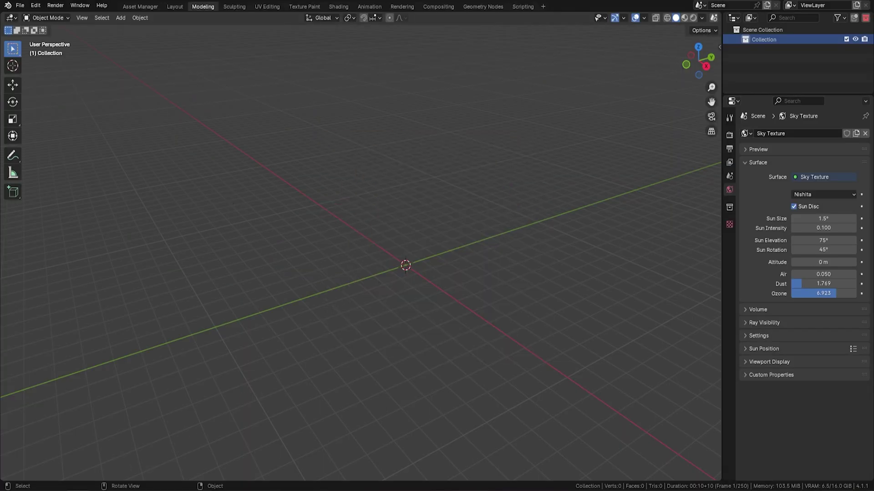
Step: Copy the cube with the Potion Geometry Node modifier from the potion file and paste it into the new Blender scene
mouse_move(91, 474)
left_click(78, 456)
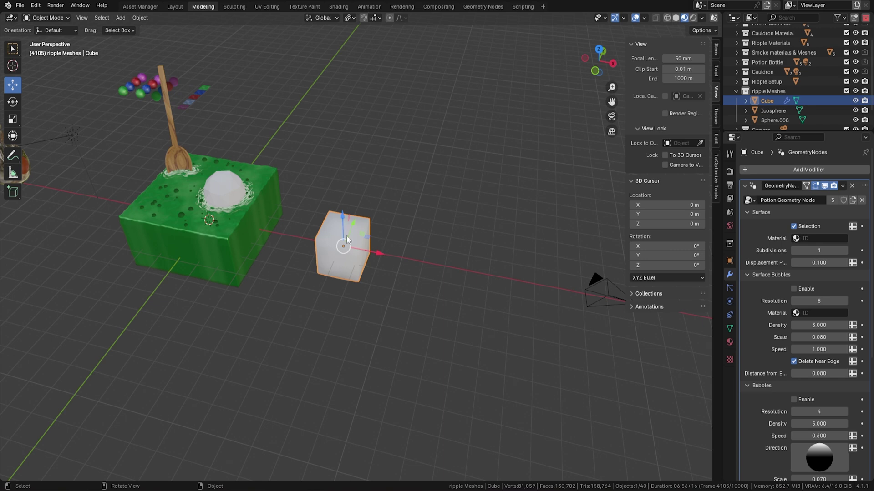
key("ctrl+c")
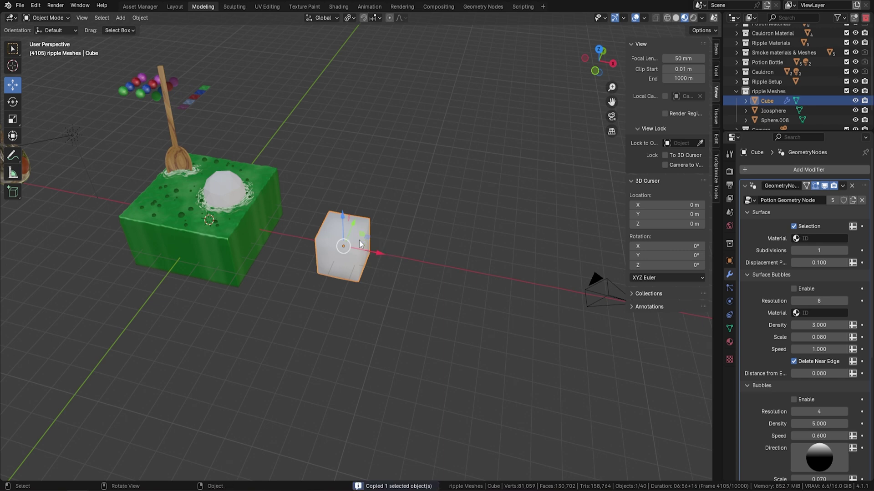
mouse_move(91, 474)
left_click(132, 452)
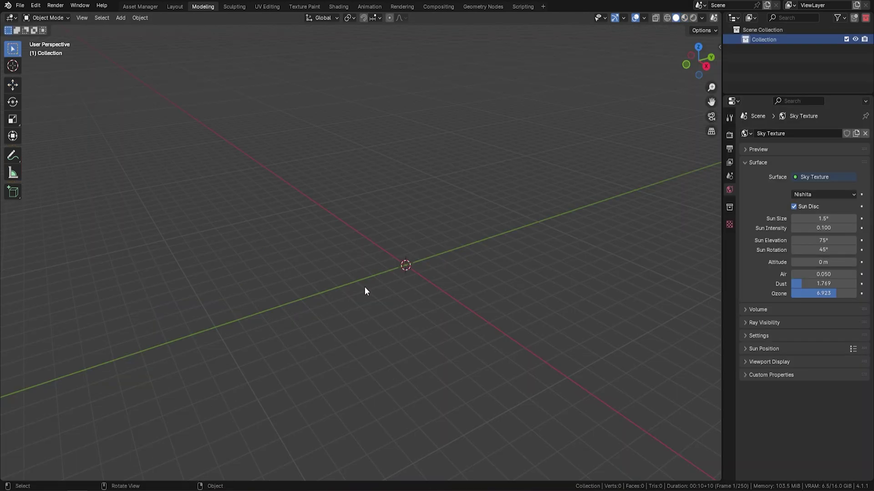
key("ctrl+v")
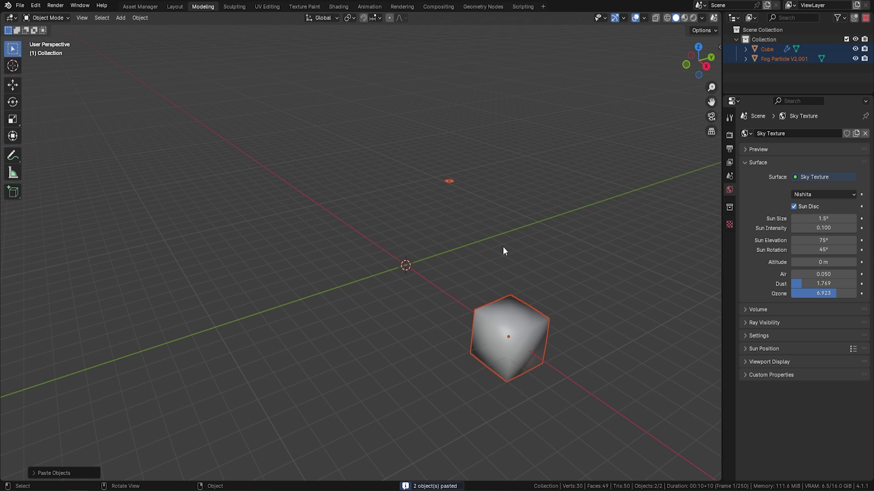
Step: Select only the pasted cube in the new scene
middle_click_drag(504, 250, 442, 298, "ctrl")
middle_click_drag(381, 280, 356, 304)
left_click(412, 296)
middle_click_drag(433, 343, 179, 211)
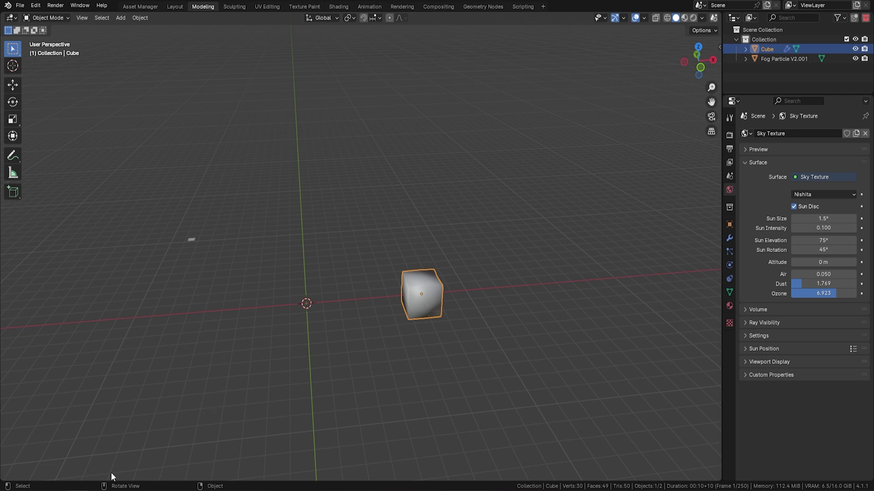
Step: Switch to the Blender window with the potion file and copy all the small material sample spheres and planes behind the potion box
mouse_move(102, 463)
left_click(36, 460)
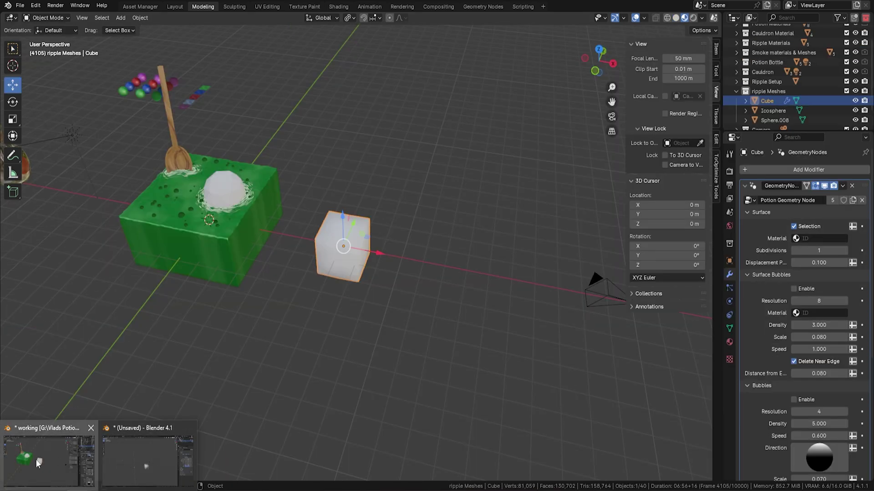
scroll(228, 200, "up", 3)
middle_click_drag(212, 209, 228, 169)
left_click_drag(230, 160, 351, 231)
key("ctrl+c")
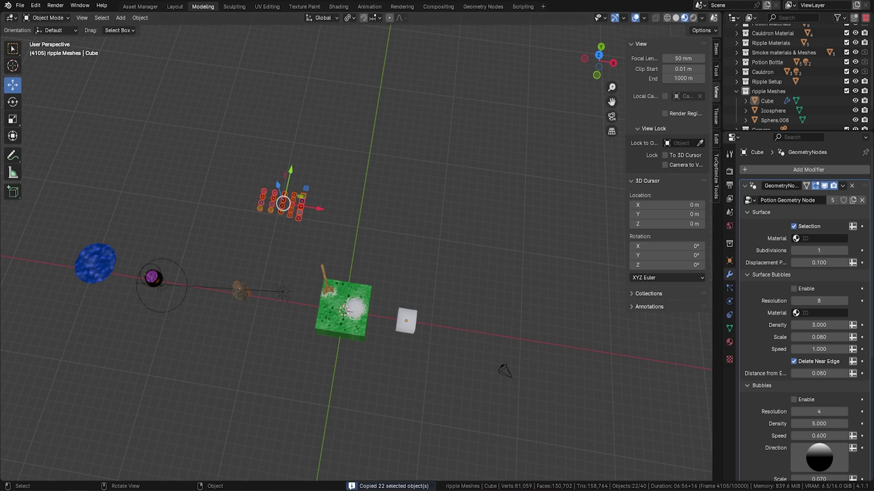
Step: Paste the copied material sample objects into the new, unsaved Blender scene and select the cube with the Potion Geometry Node modifier
mouse_move(104, 471)
left_click(169, 434)
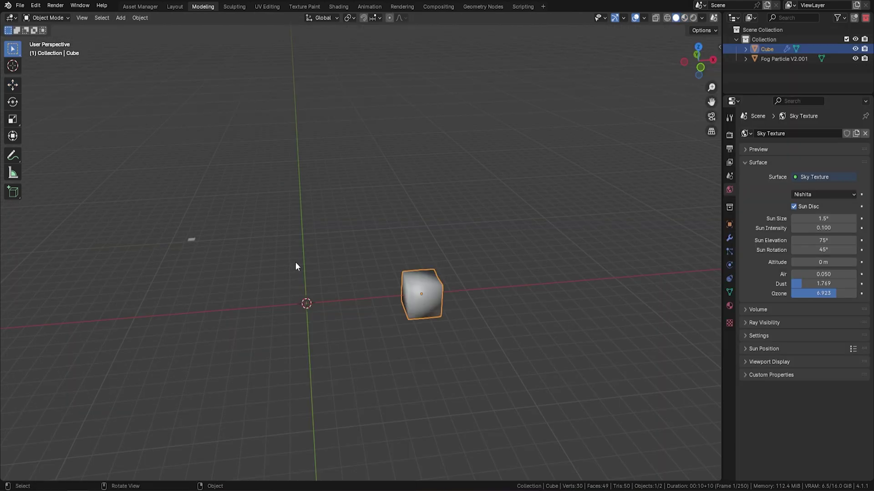
key("ctrl+v")
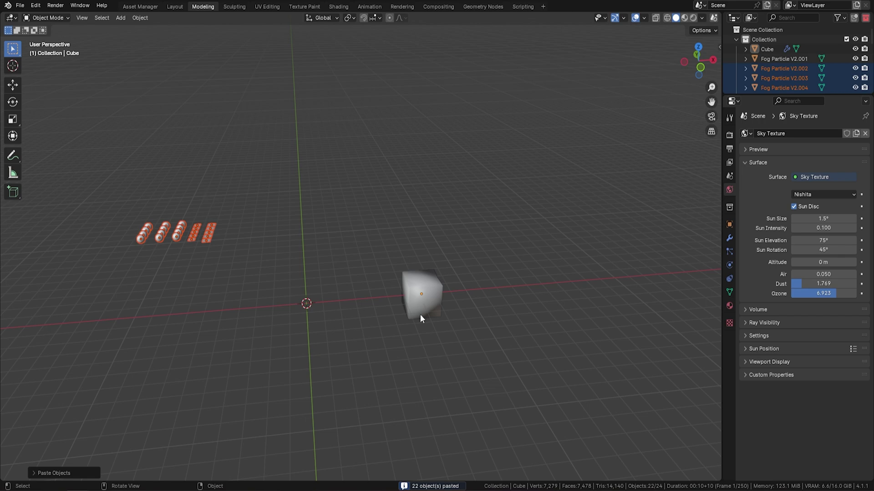
left_click(416, 299)
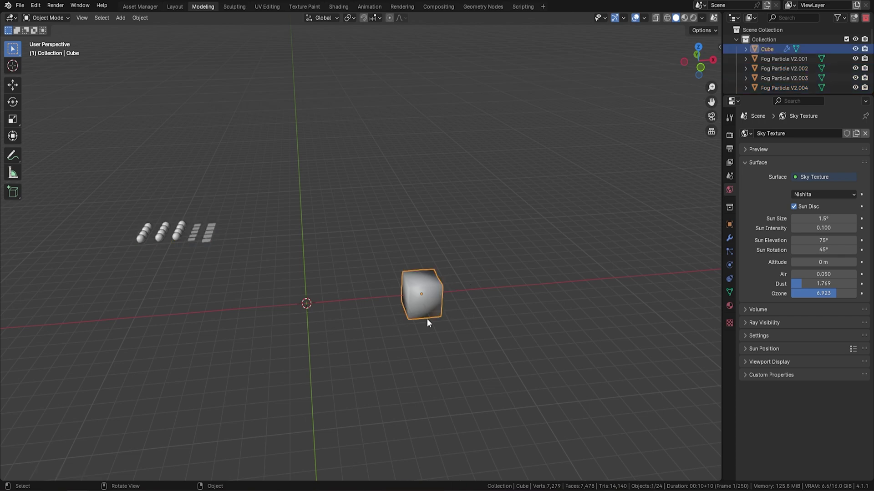